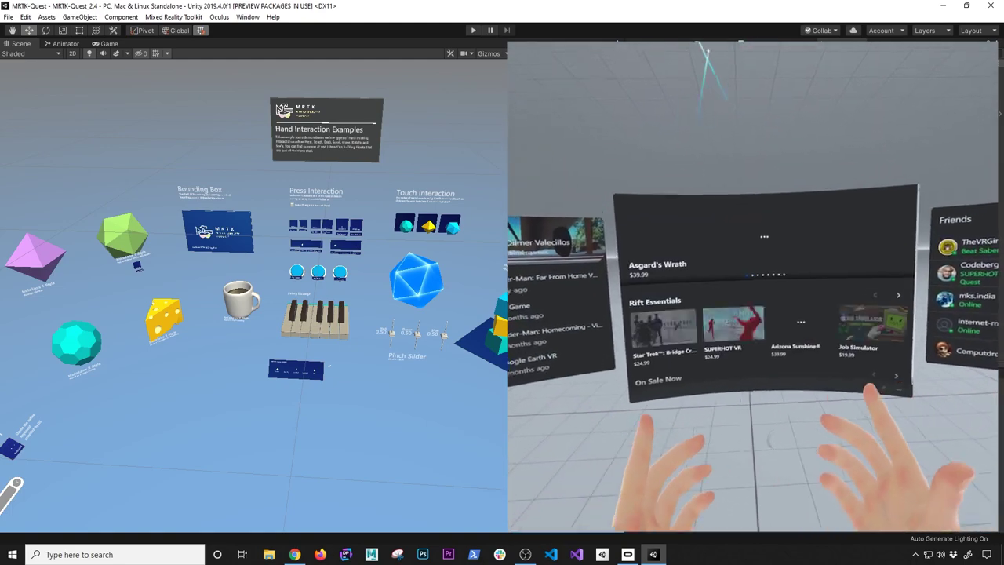
Enter Play mode to run the Hand Interaction Examples scene in the Quest headset.
left_click(473, 31)
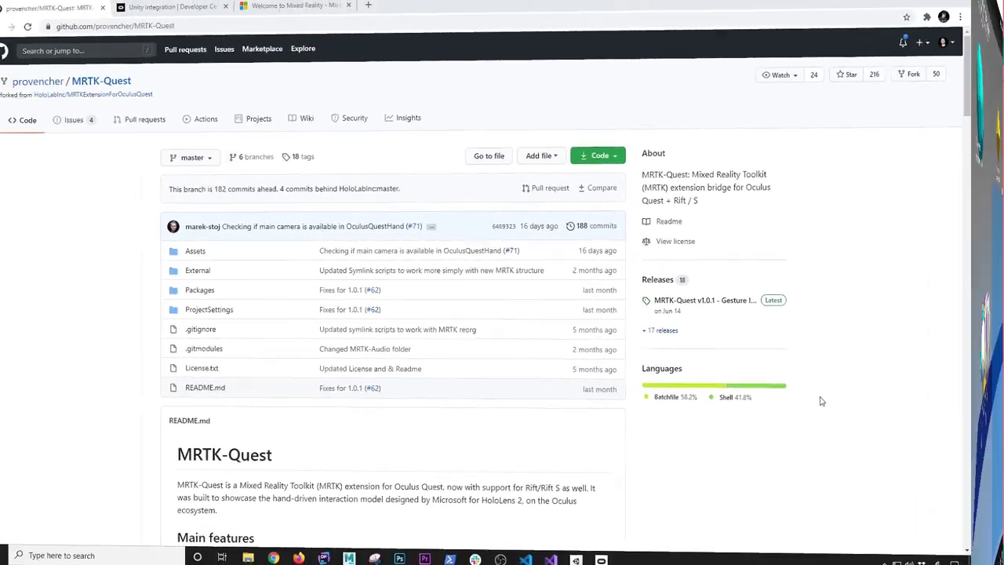
Scroll down the MRTK-Quest GitHub README in the browser.
scroll(818, 399, "down", 3)
Scroll the README to the Supported versions list requiring Unity 2019.4.0f1.
scroll(848, 396, "down", 2)
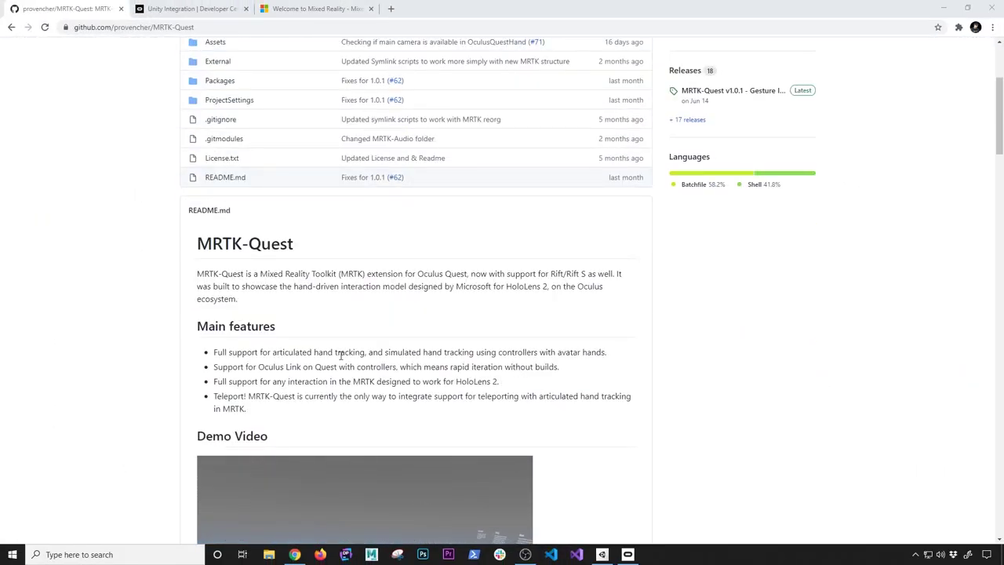
scroll(232, 267, "down", 2)
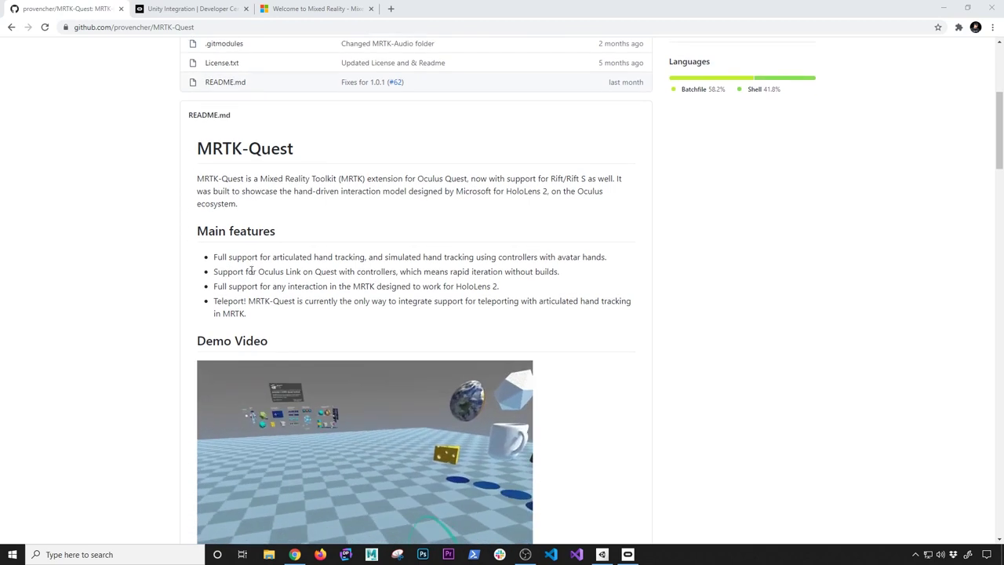
scroll(233, 251, "down", 5)
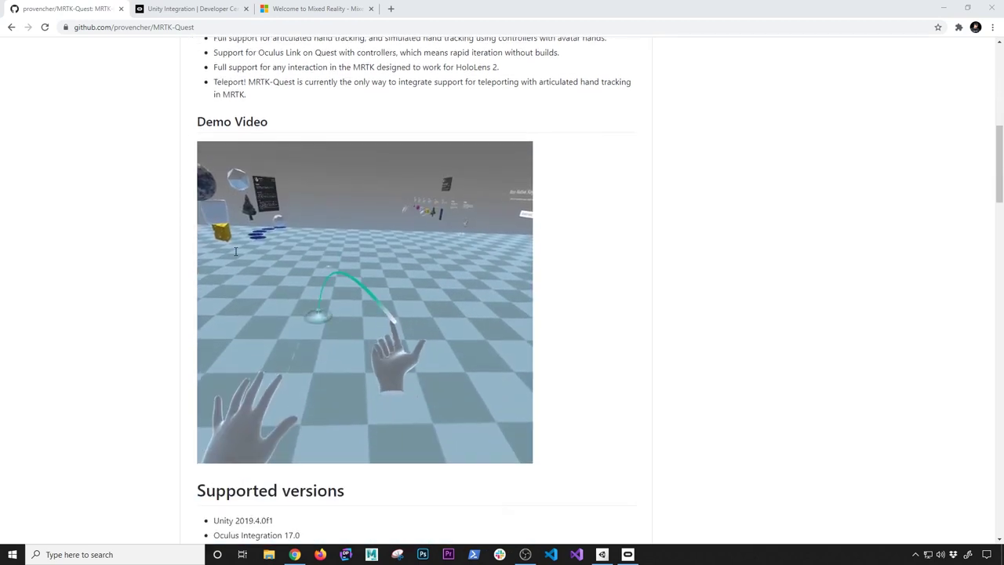
scroll(235, 251, "down", 2)
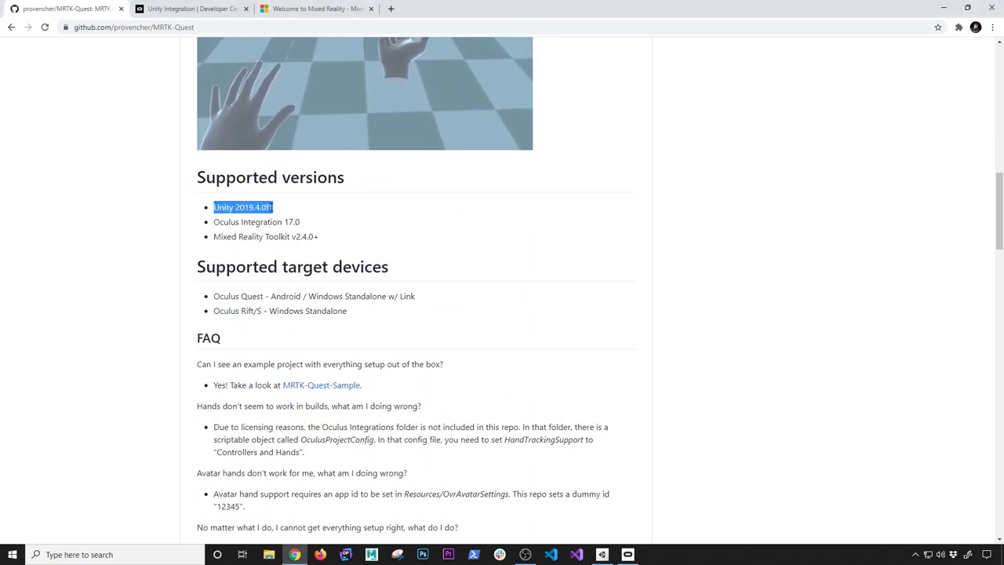
left_click(601, 554)
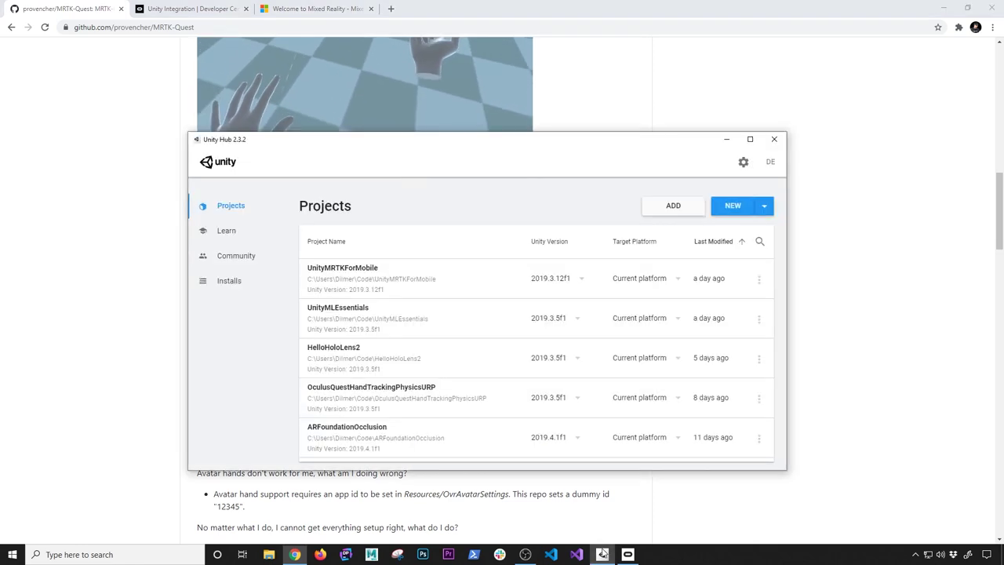
Confirm 2019.4.0f1 under Unity Hub Installs, then highlight Oculus Integration 17.0 in the README.
left_click(247, 281)
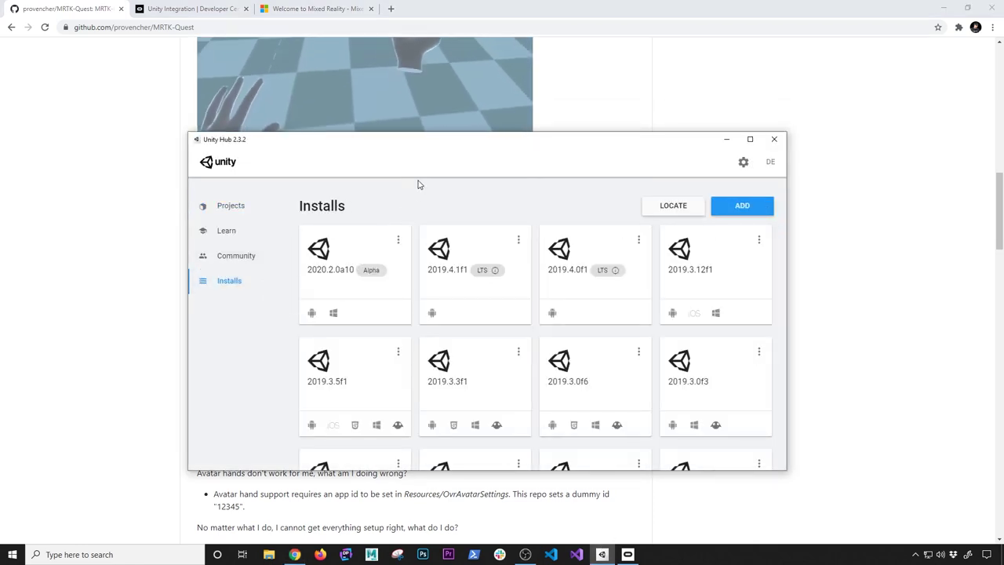
left_click_drag(431, 154, 592, 160)
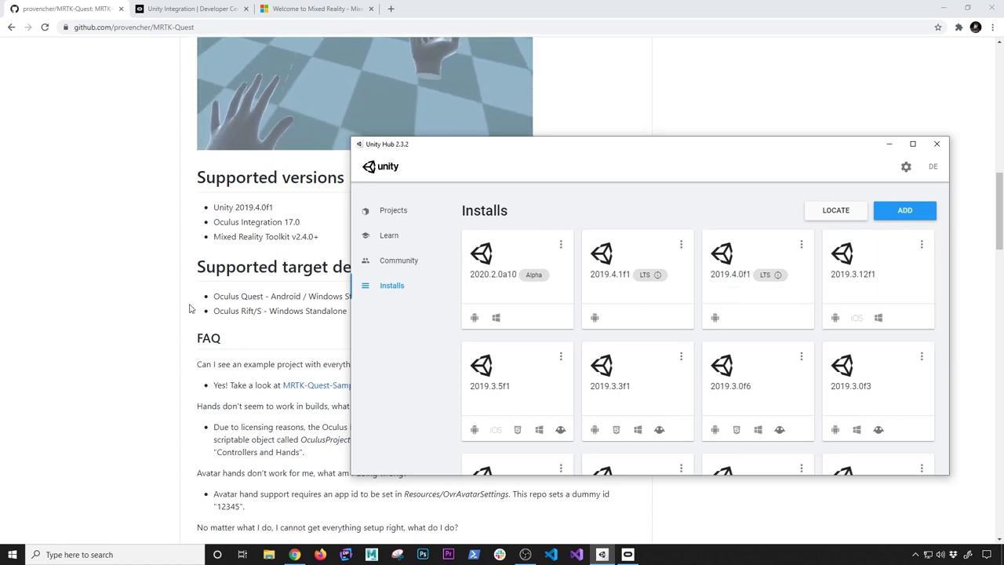
left_click(135, 277)
left_click_drag(215, 221, 304, 227)
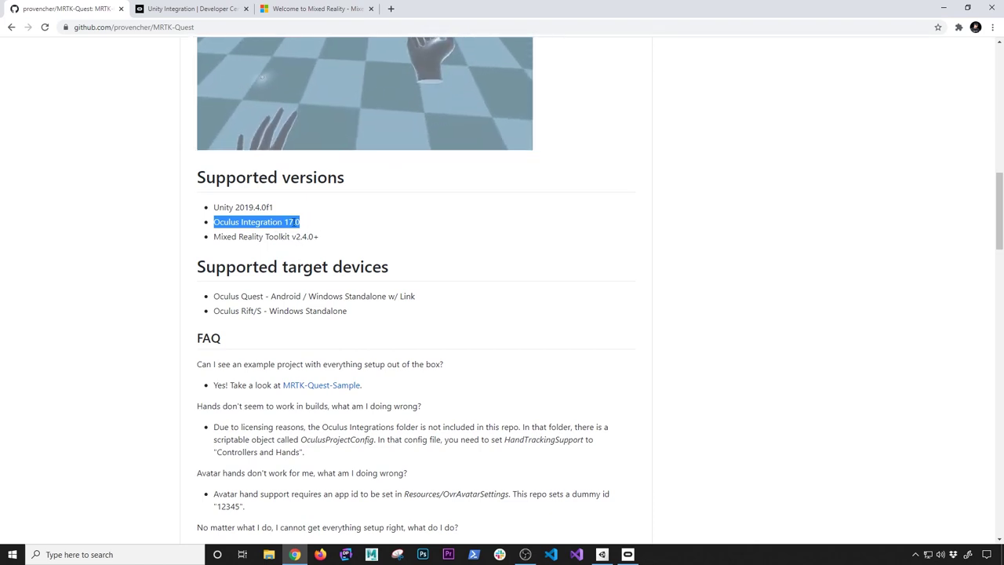
left_click(301, 226)
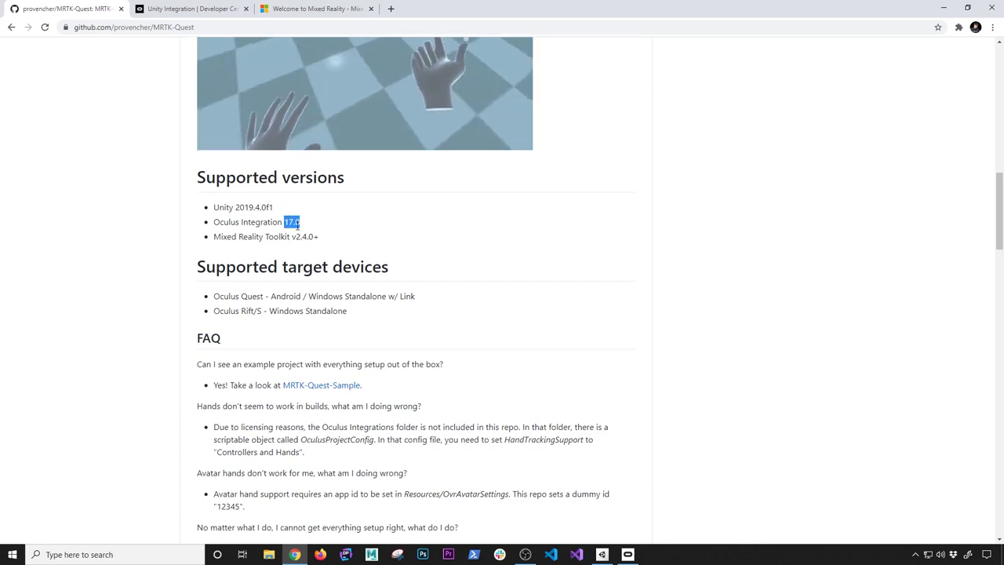
Open the Oculus Unity Integration page for version 17.0.
left_click(178, 10)
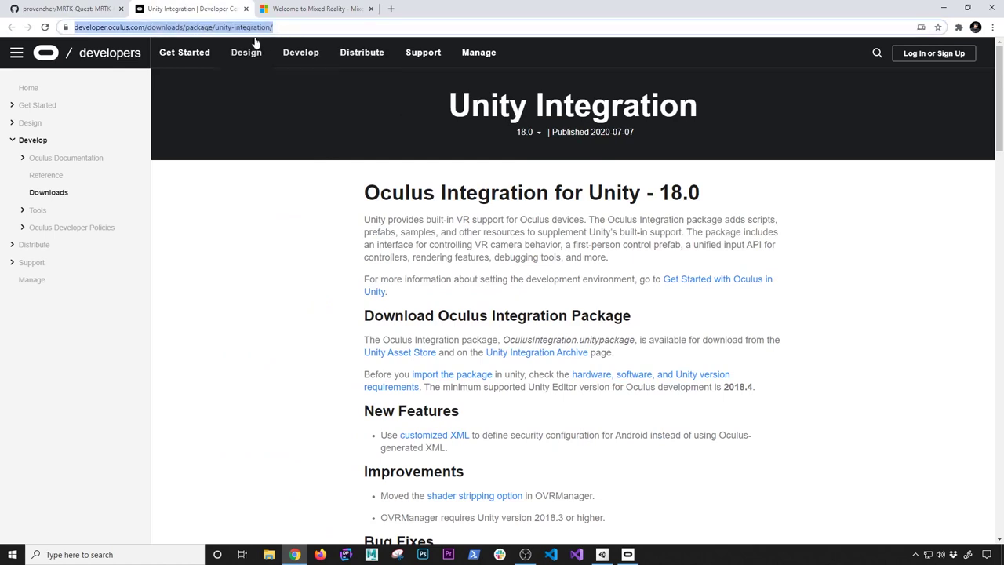
left_click(522, 134)
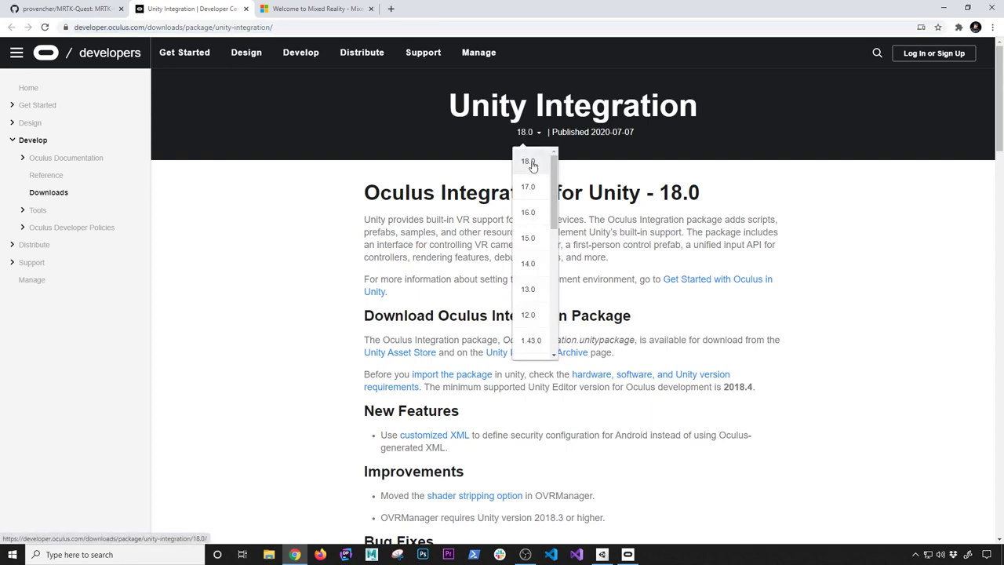
left_click(530, 188)
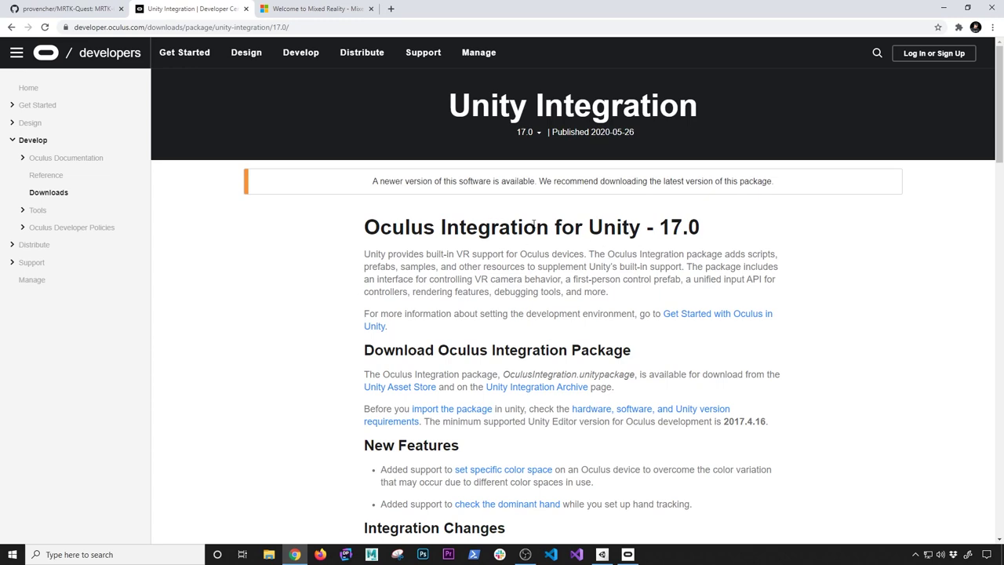
scroll(533, 225, "down", 1)
scroll(535, 227, "up", 1)
scroll(536, 219, "down", 1)
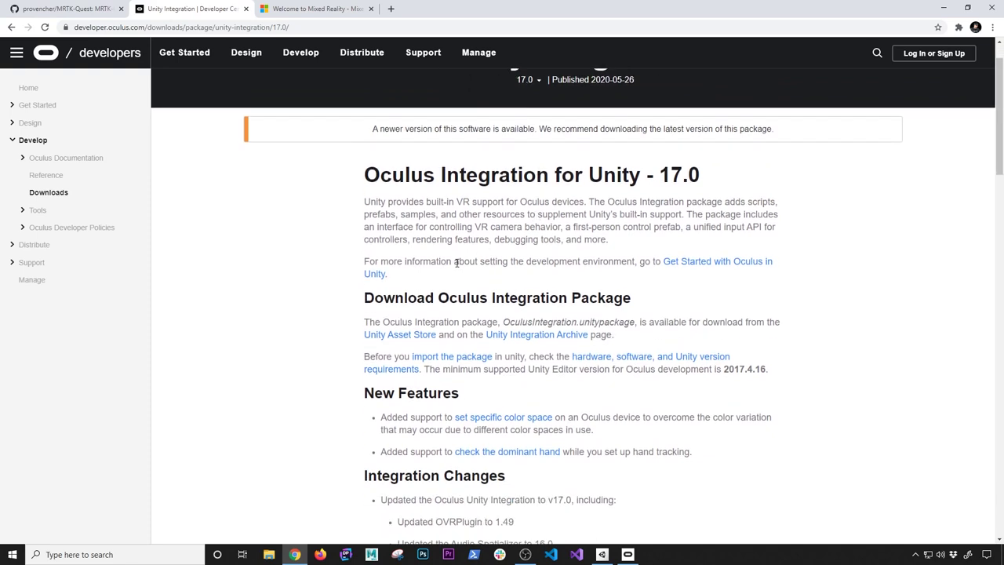
Confirm OculusIntegration_v17.0.unitypackage is in Downloads and return to the MRTK-Quest README.
left_click(269, 555)
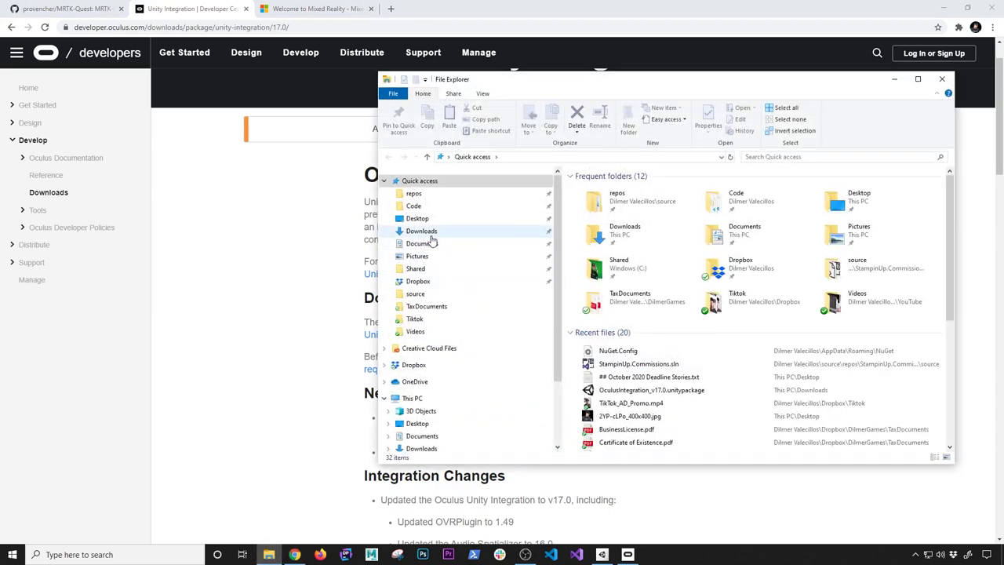
left_click(428, 235)
left_click(580, 231)
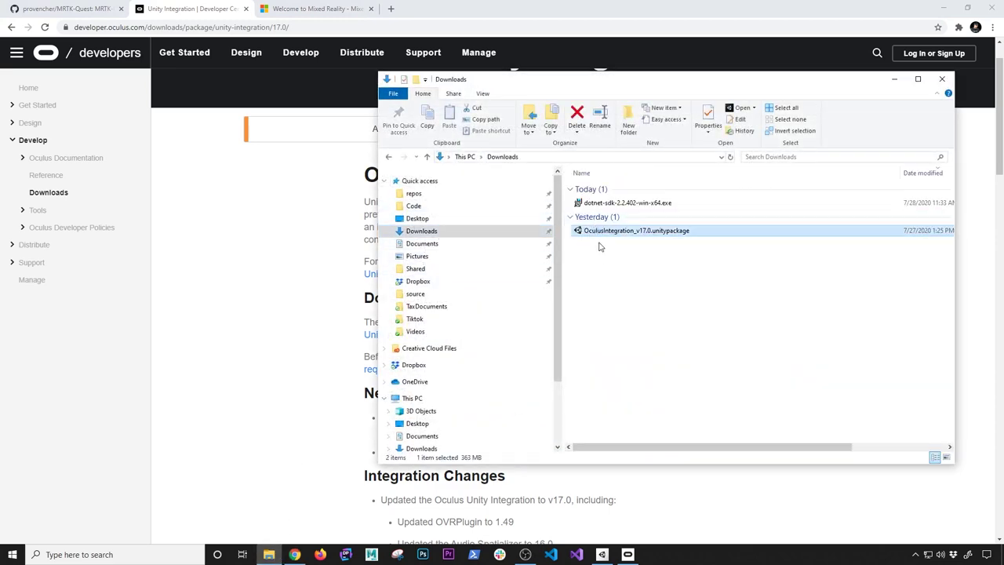
left_click(295, 283)
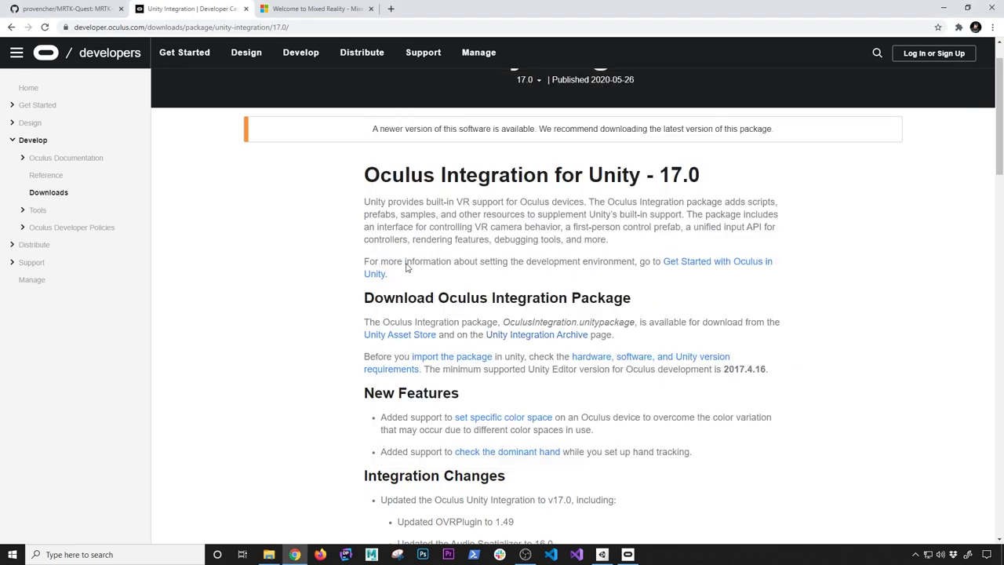
left_click(109, 9)
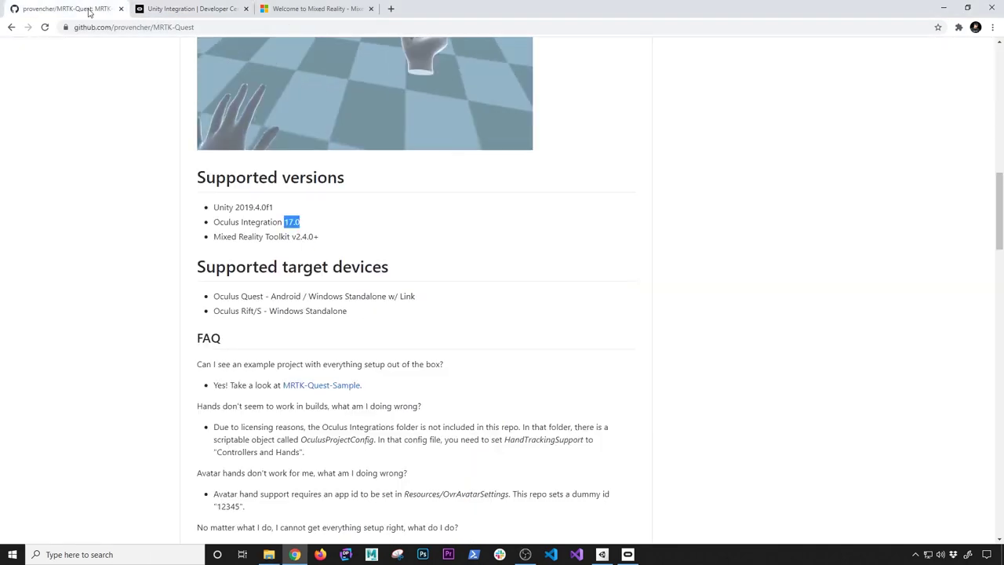
Highlight the Unity and MRTK v2.4 requirements, then scroll to '1. Obtain MRTK-Quest'.
left_click_drag(215, 207, 239, 208)
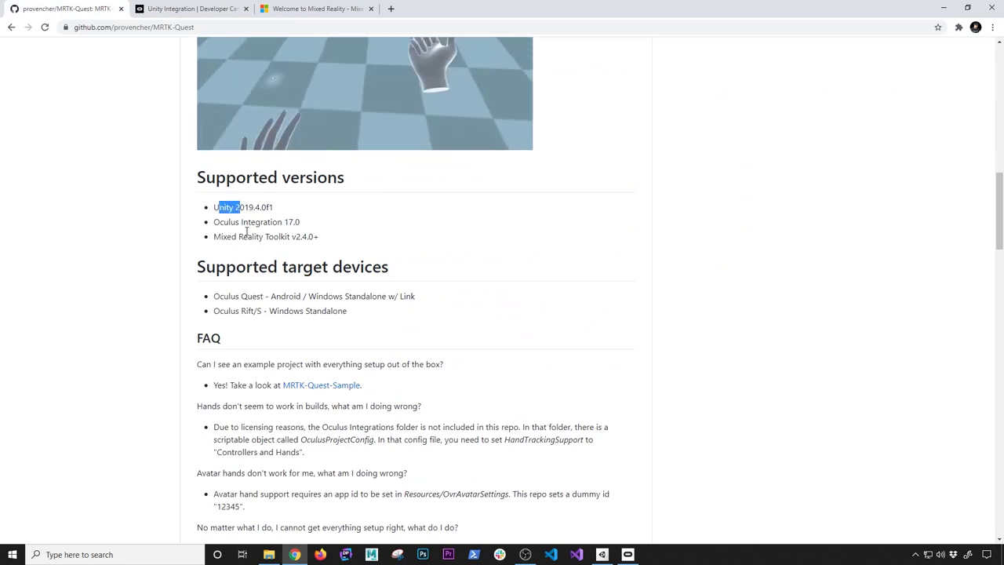
left_click_drag(215, 236, 315, 240)
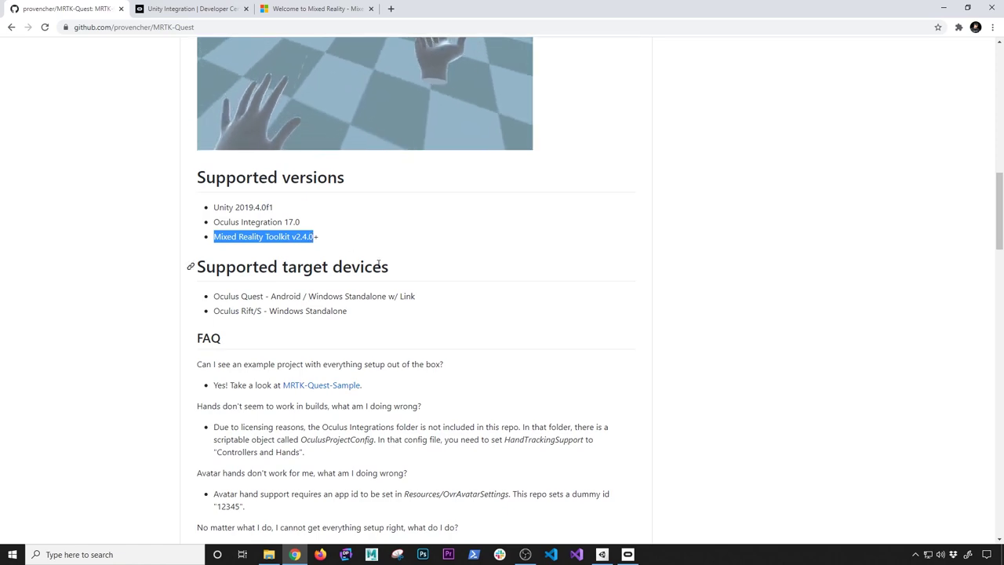
scroll(392, 307, "down", 2)
scroll(392, 307, "down", 9)
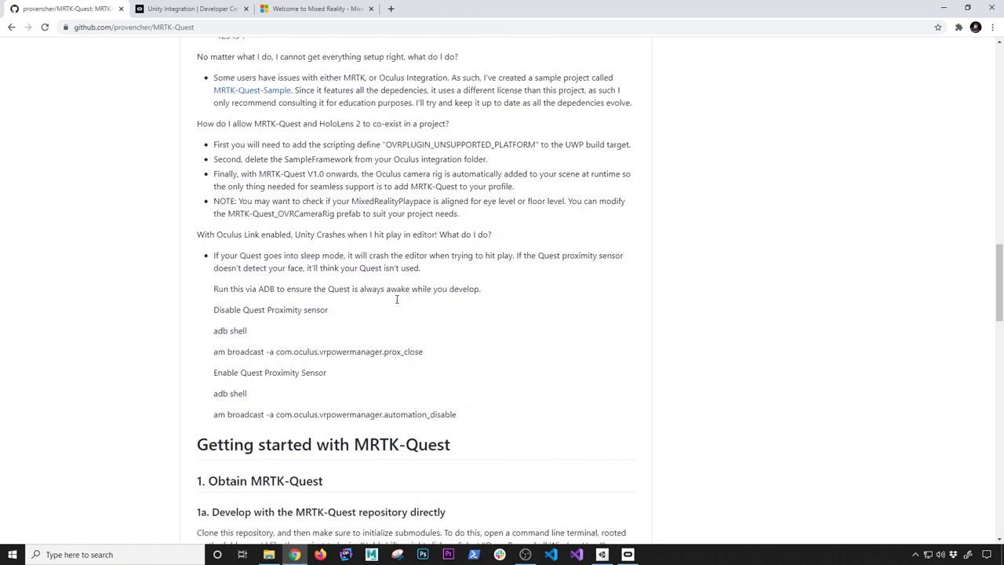
scroll(398, 298, "down", 1)
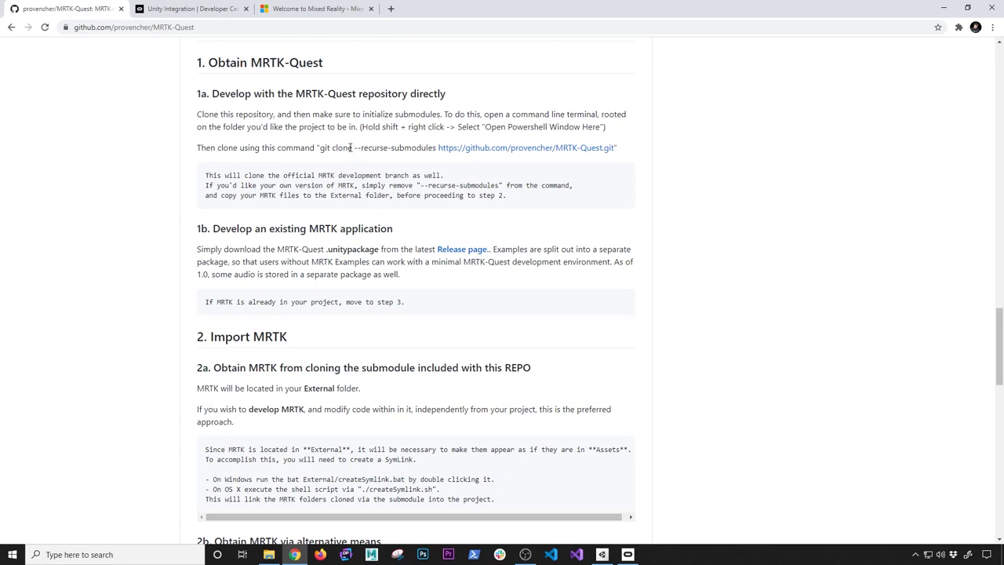
Copy the git clone command and enter 'cd Code' in a PowerShell window.
left_click_drag(320, 148, 355, 148)
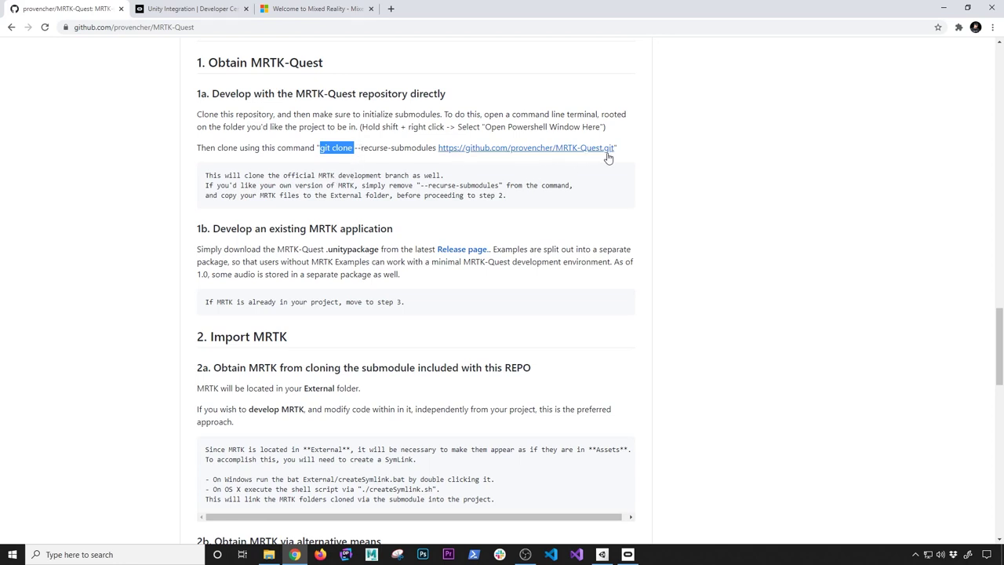
mouse_move(620, 148)
left_mouse_down()
mouse_move(326, 160)
mouse_move(320, 148)
left_mouse_up()
key("ctrl+c")
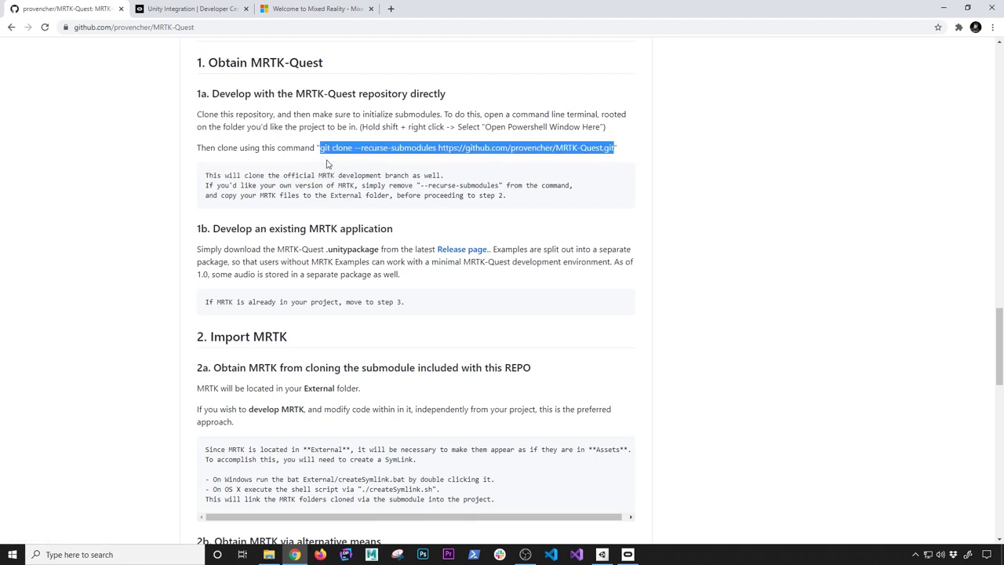
left_click(471, 554)
type("cd Code")
From the Code folder, run the pasted git clone --recurse-submodules command for MRTK-Quest.
key("Return")
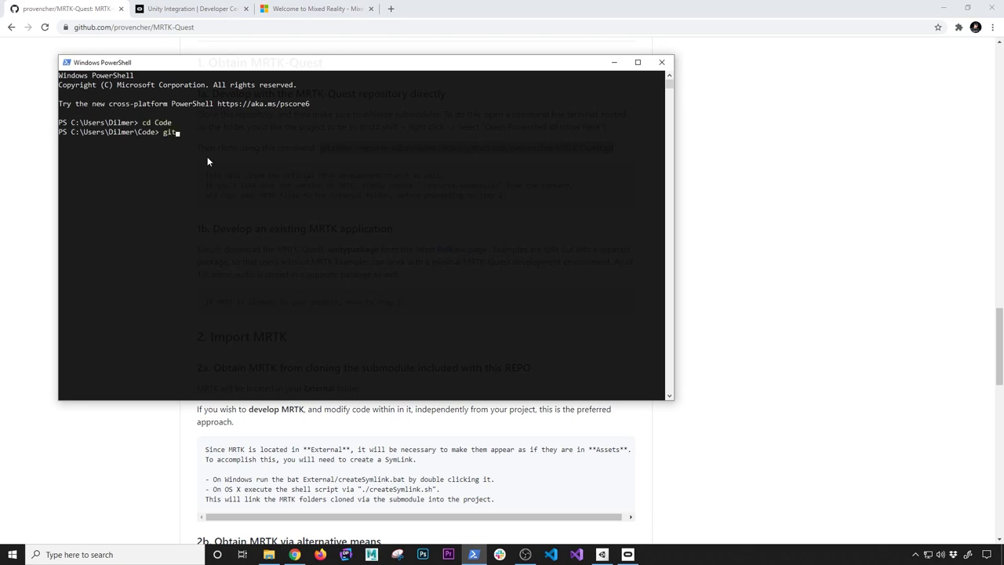
key("ctrl+v")
key("Home")
key("Right")
key("Right")
key("Right")
key("Right")
key("Right")
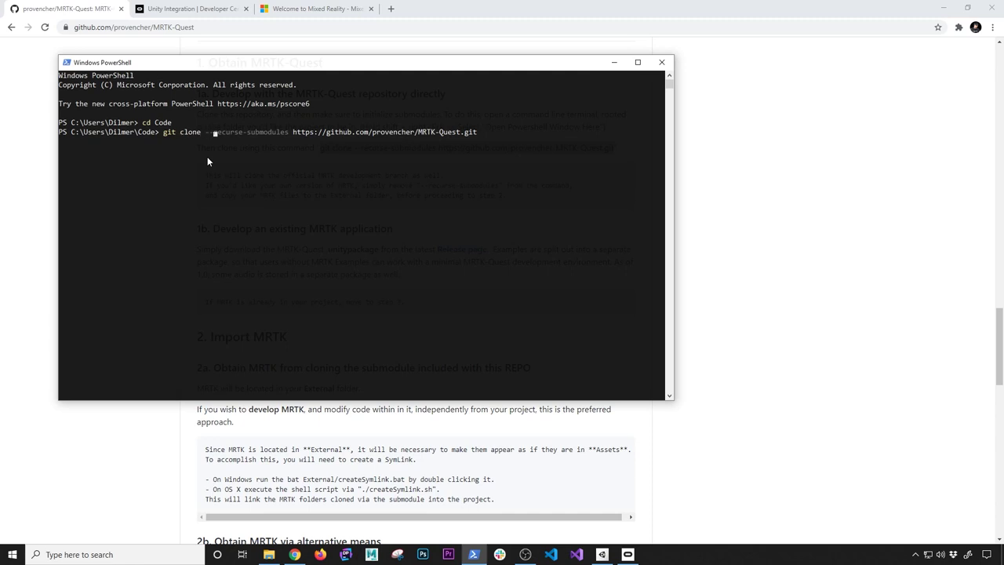
key("Right")
key("Right")
key("Right")
key("Right")
key("Right")
key("Right")
key("Right")
key("Right")
key("Right")
key("Right")
key("Right")
key("Right")
key("Right")
key("Right")
key("Right")
key("Right")
key("Right")
key("Right")
key("Right")
key("Right")
key("Right")
key("Right")
key("Right")
key("Right")
key("Right")
key("Right")
key("Right")
key("Left")
key("Left")
key("Left")
key("Left")
key("Left")
key("Left")
key("Left")
key("Right")
key("Right")
key("Right")
key("Right")
key("Right")
key("Right")
key("Right")
key("Right")
key("Right")
key("Right")
key("Right")
key("Right")
key("Right")
key("Right")
key("Right")
key("Right")
key("Right")
key("Right")
key("Right")
key("Right")
key("Return")
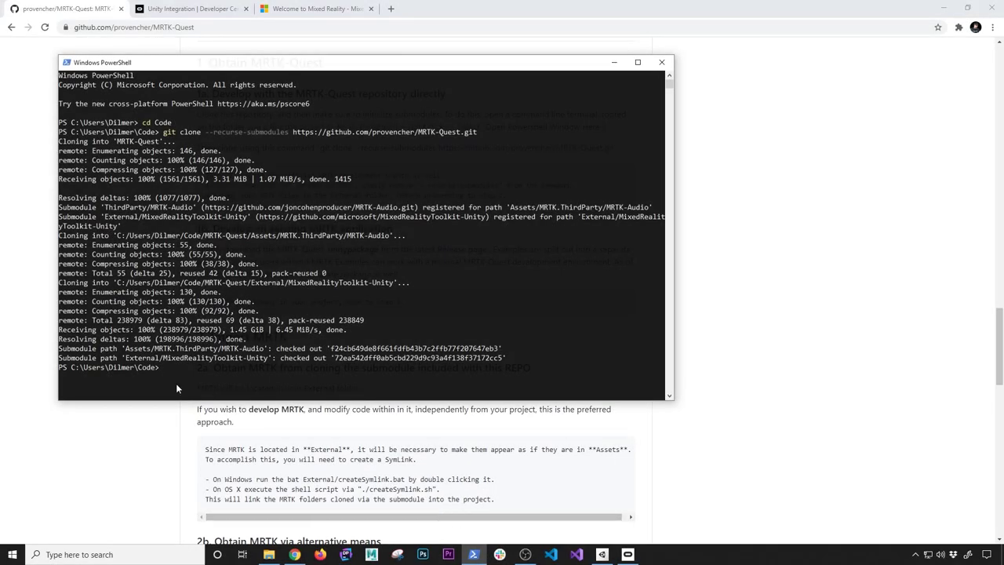
left_click(110, 472)
Browse the MRTK-Quest folder, checking Assets and ending in the External folder.
left_click(268, 555)
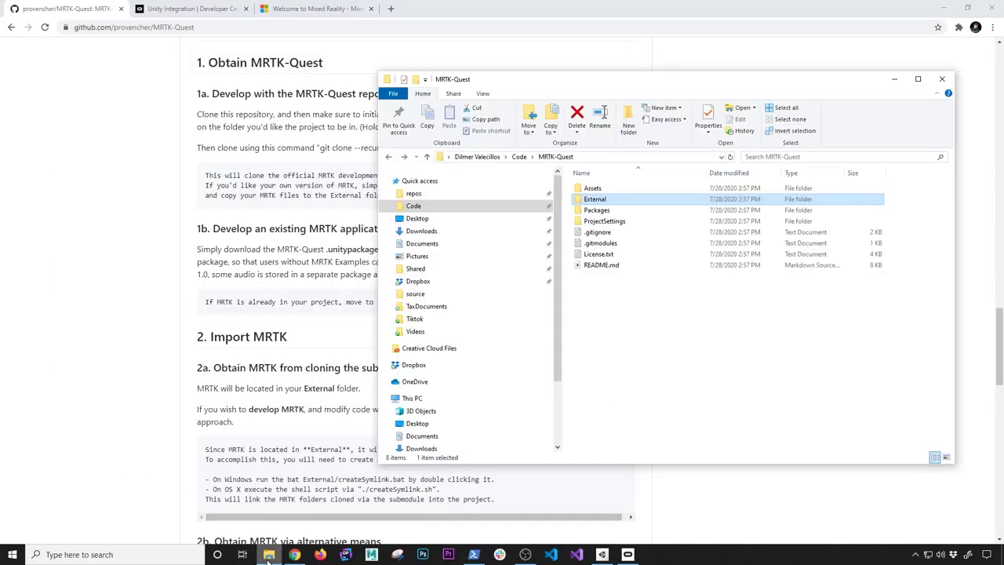
double_click(604, 199)
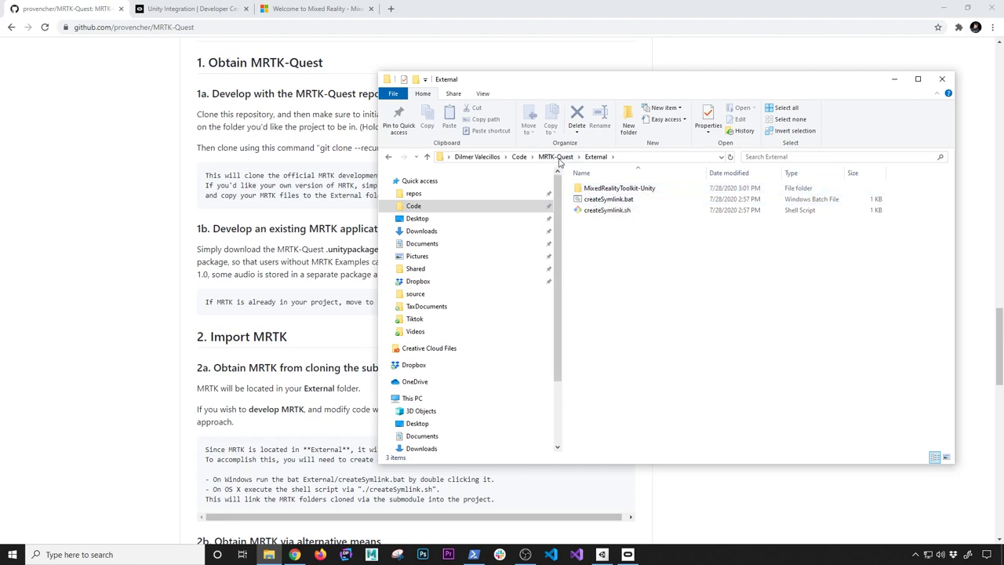
left_click(557, 157)
double_click(596, 200)
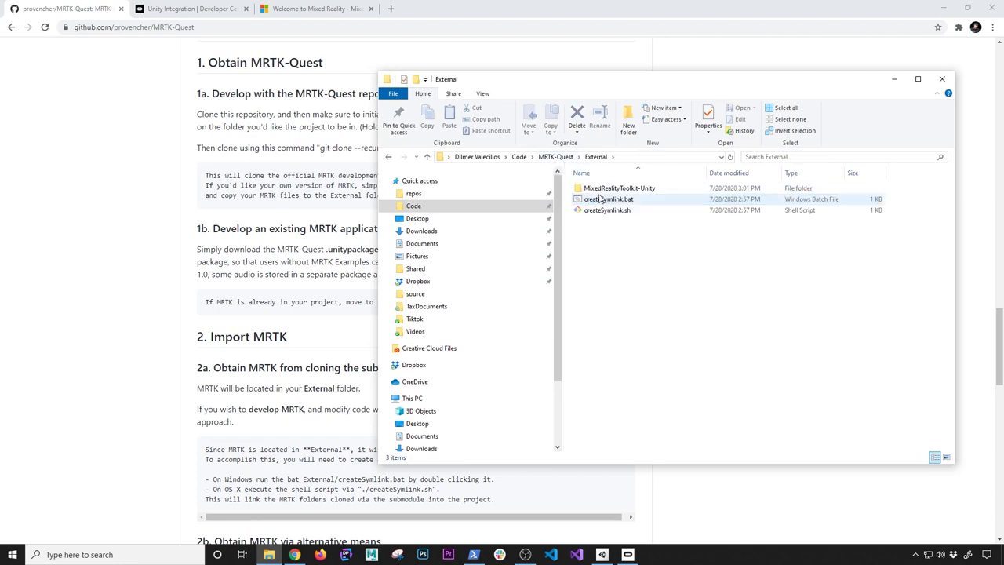
left_click(557, 157)
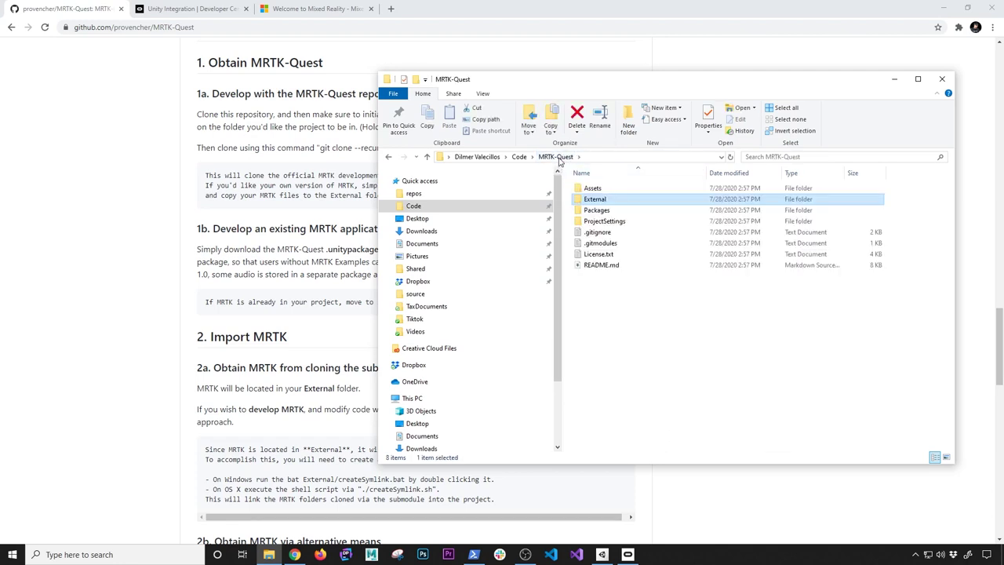
double_click(593, 189)
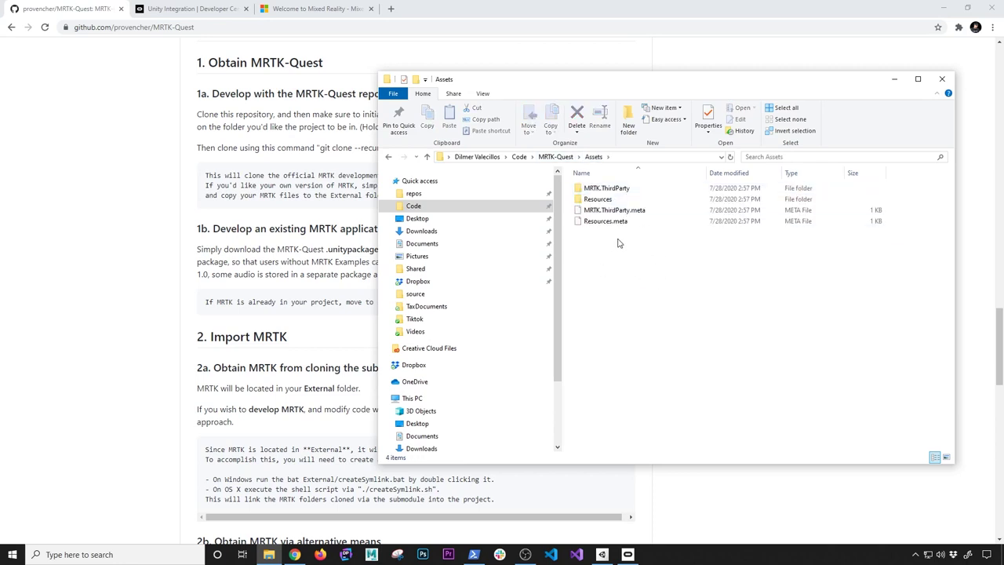
left_click(557, 157)
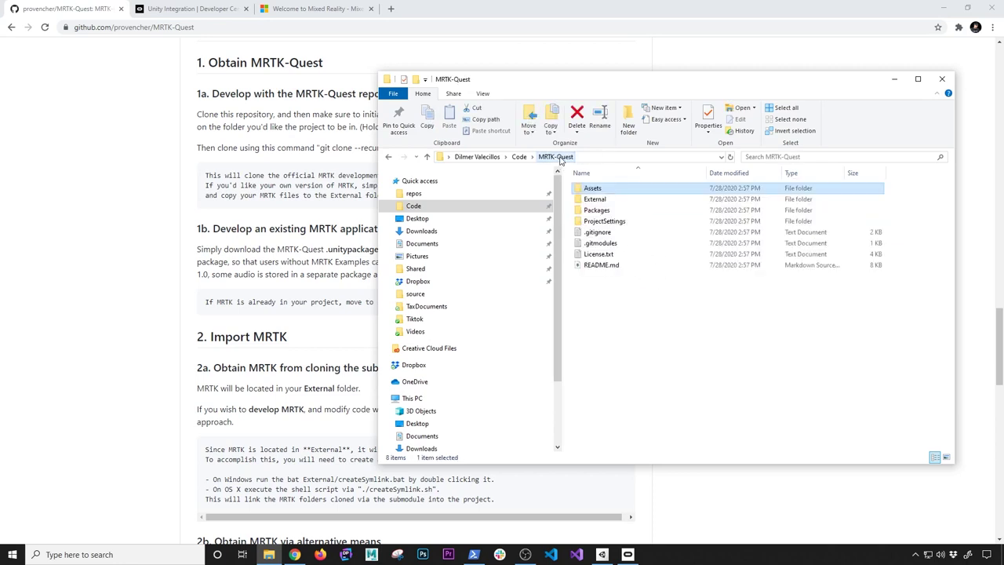
double_click(595, 201)
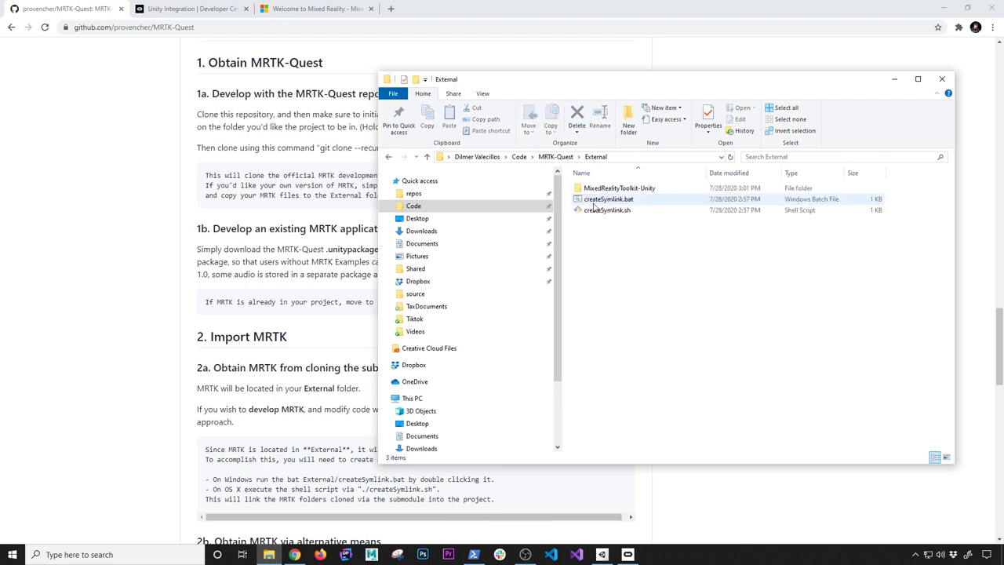
Run createSymlink.bat and close its console once the MRTK links are created.
left_click(625, 200)
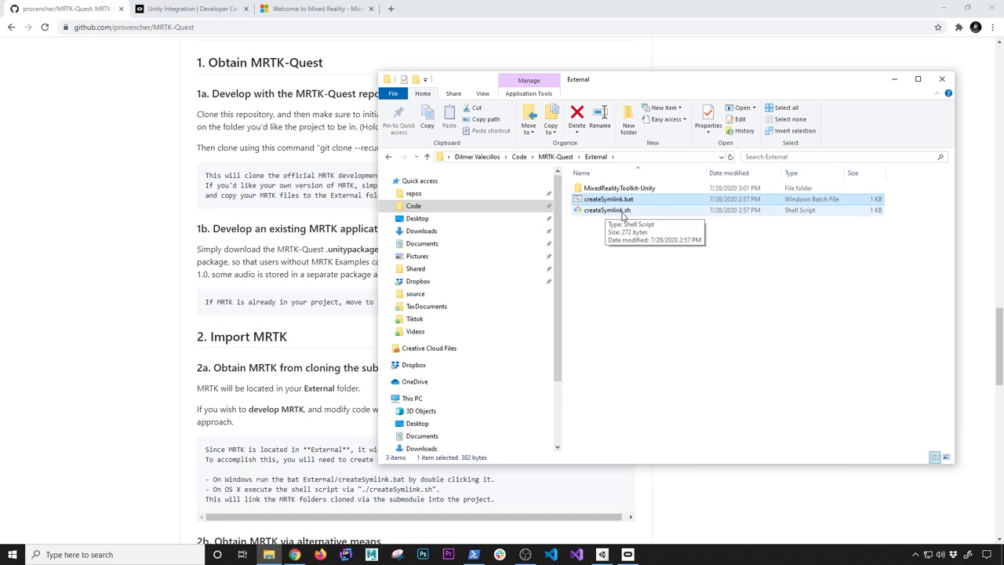
key("Return")
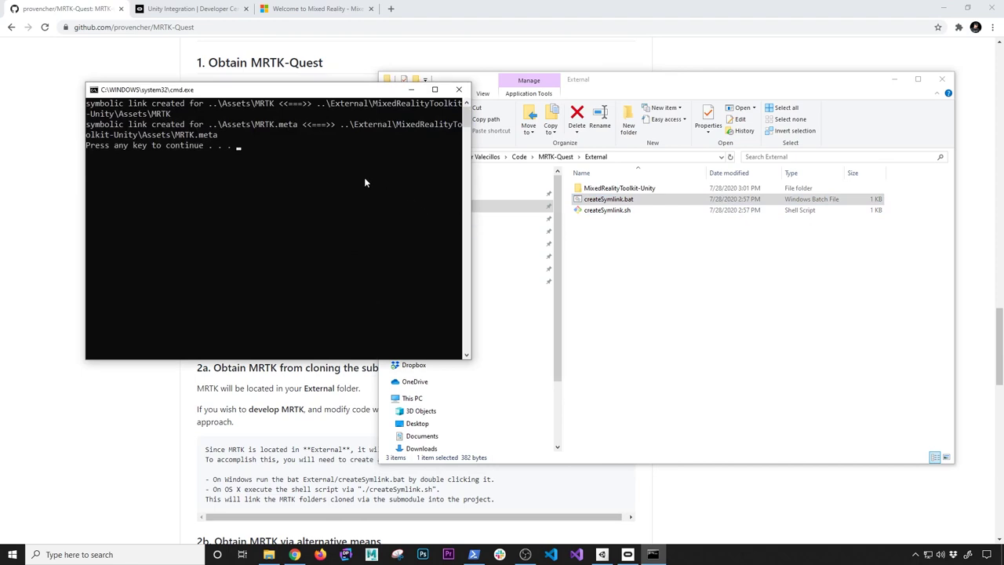
key("Return")
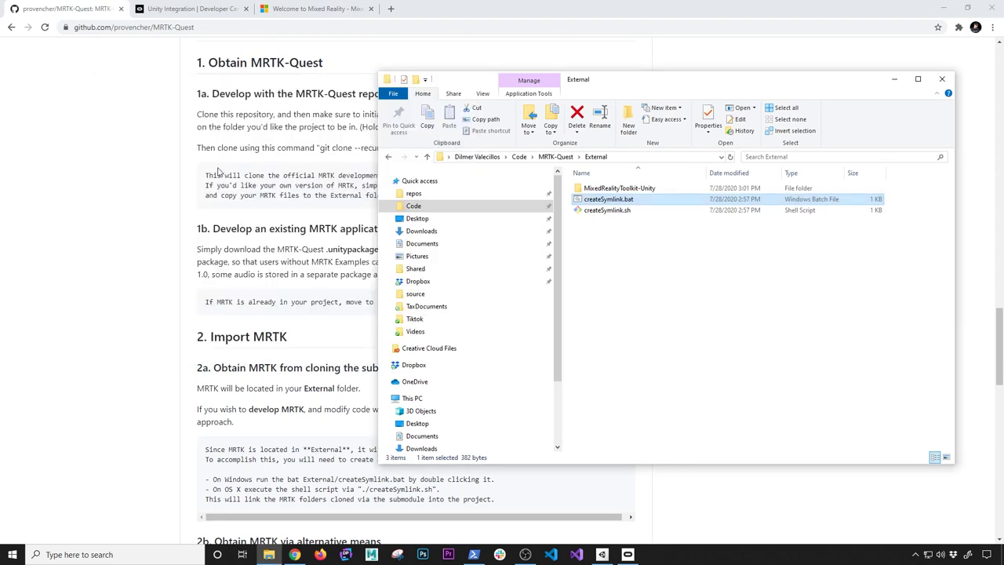
left_click(118, 327)
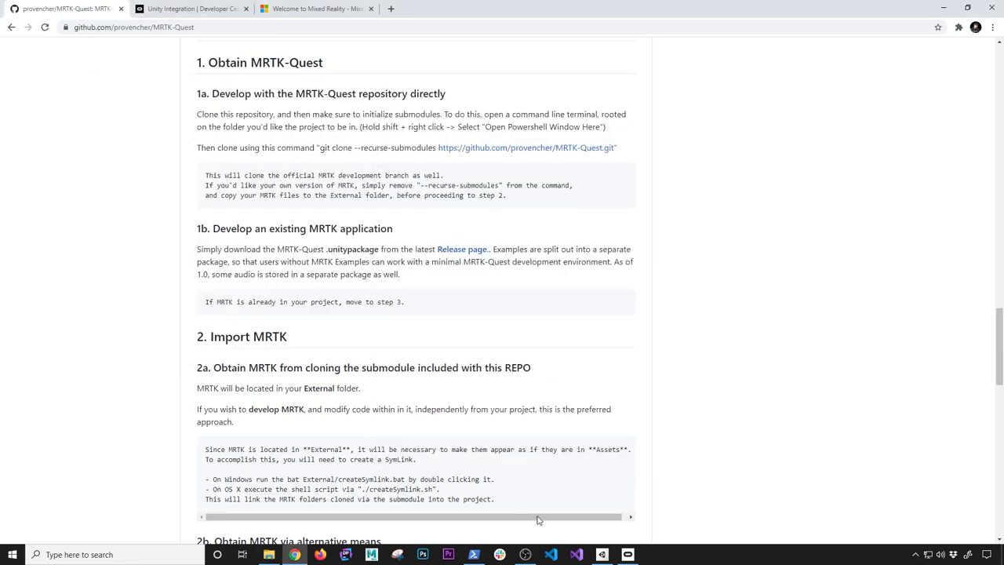
Open the MRTK-Quest project (Unity 2019.4.0f1) from Unity Hub's Projects list.
left_click(603, 554)
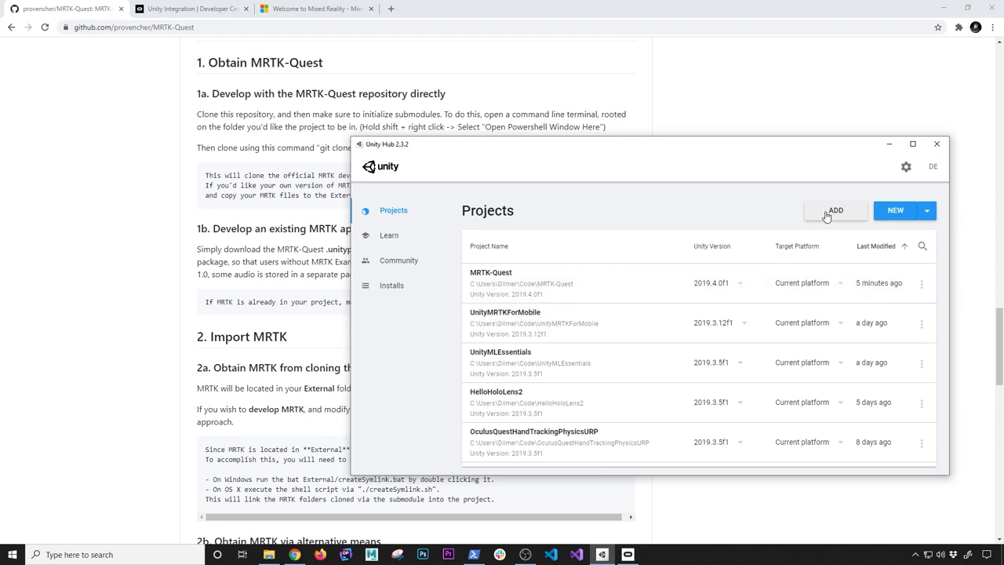
left_click(496, 277)
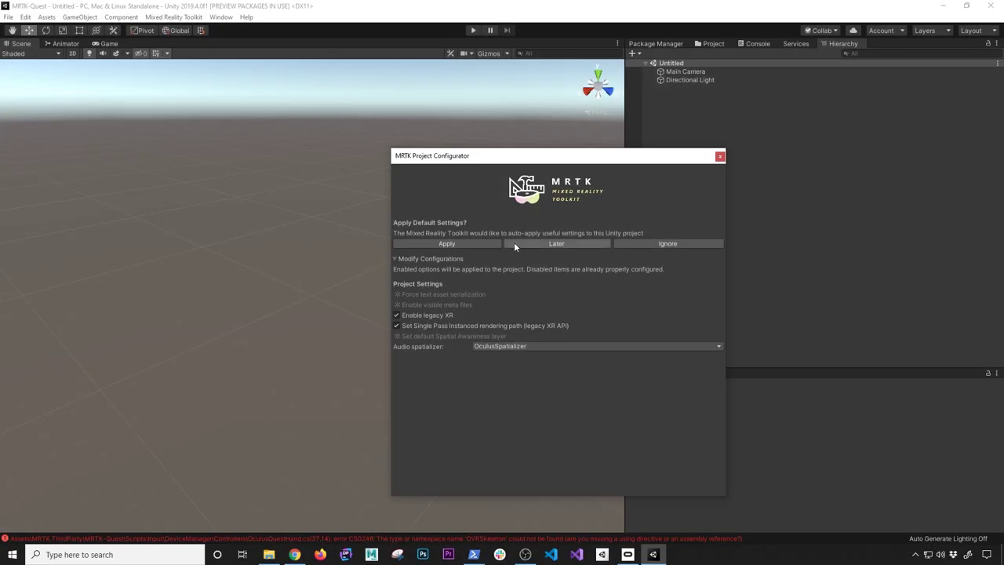
left_click_drag(488, 159, 412, 144)
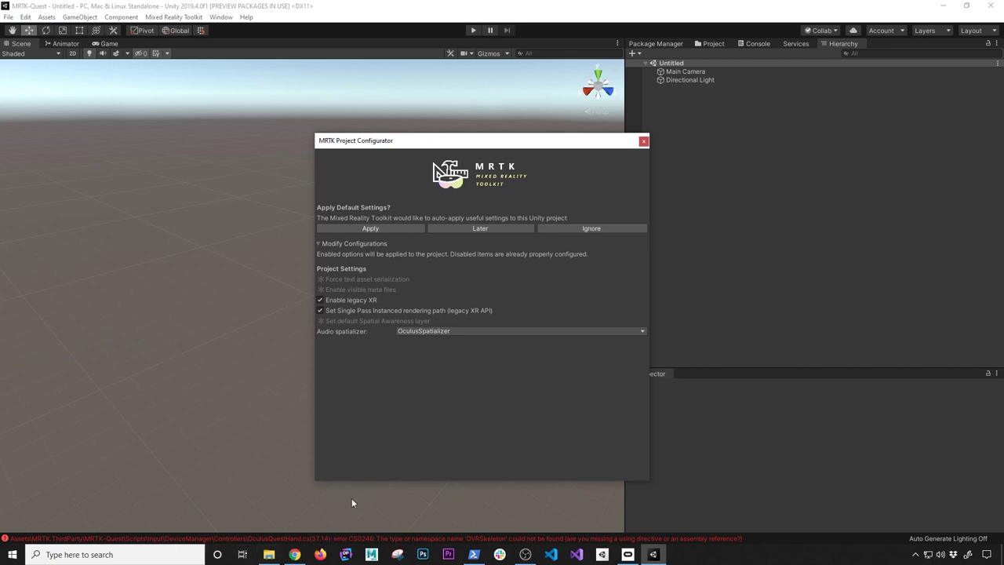
left_click_drag(416, 143, 399, 143)
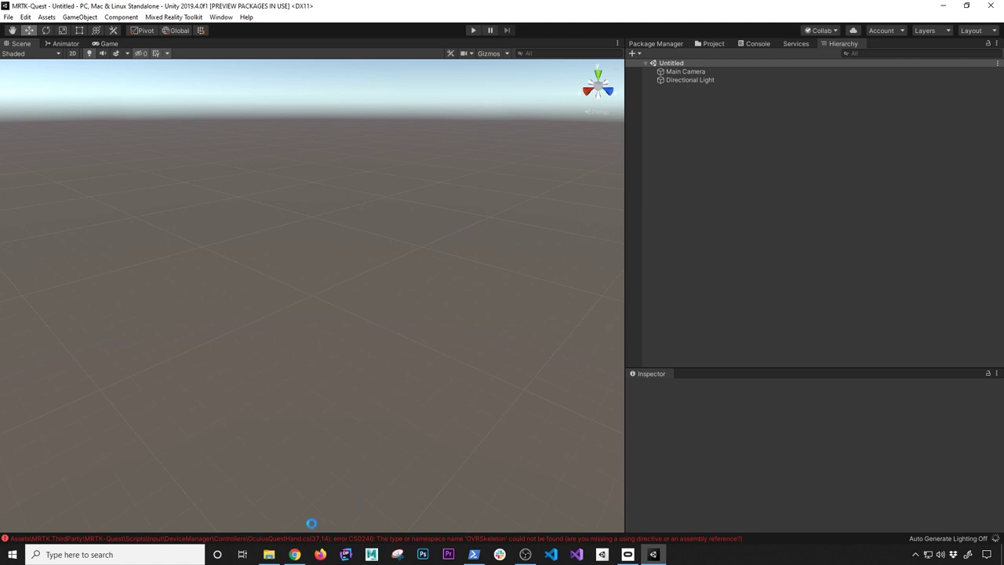
Open OculusIntegration_v17.0.unitypackage from the Downloads folder for import into Unity.
left_click(269, 555)
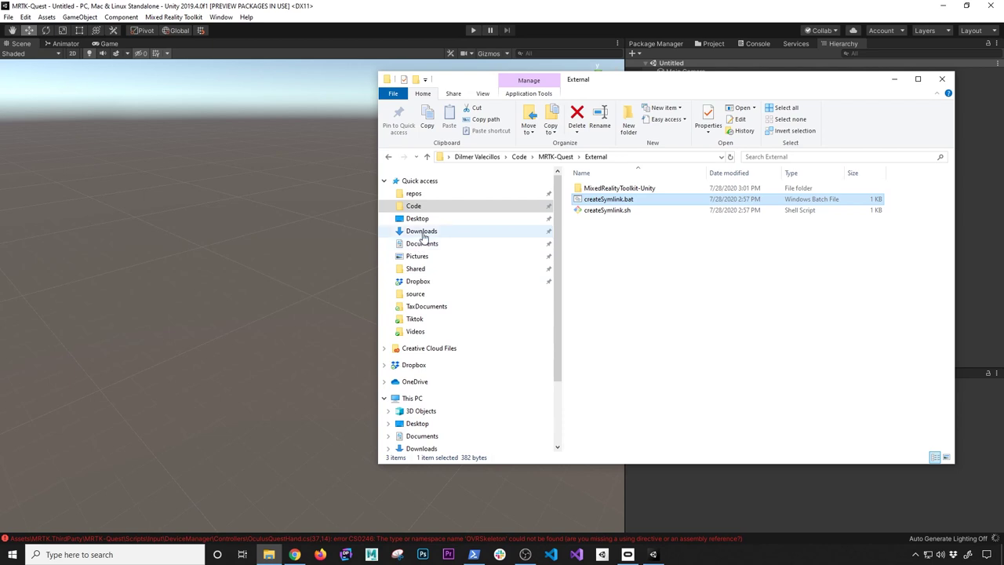
left_click(548, 231)
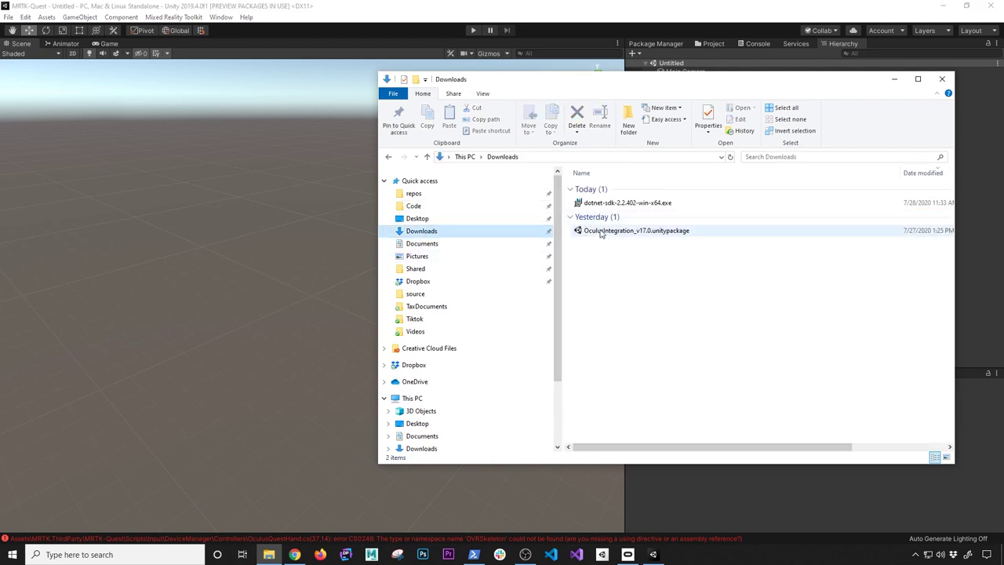
left_click(602, 231)
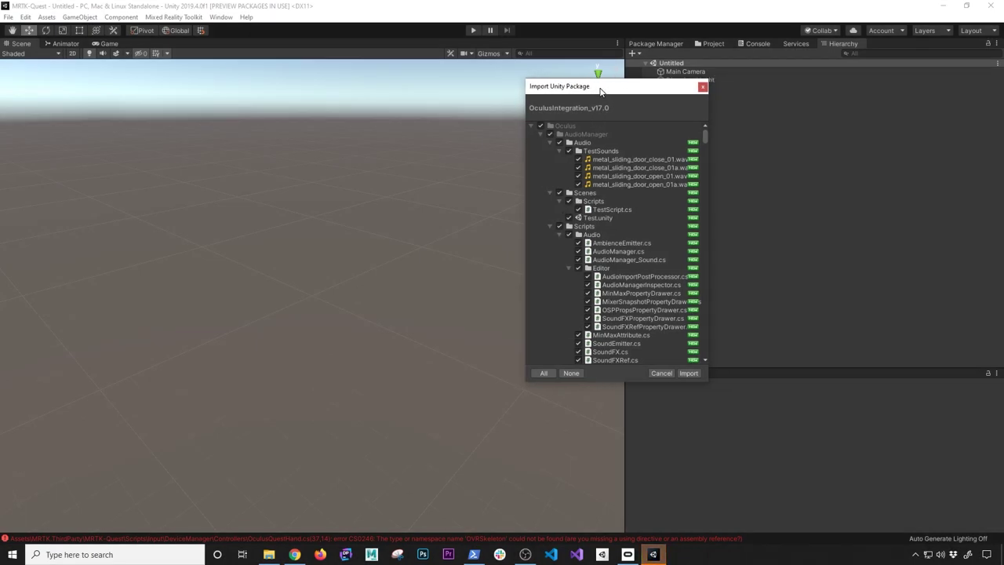
Import all of Oculus Integration v17.0, accept OVRPlugin 1.49.0 and the spatializer upgrade, and restart Unity.
left_click(687, 373)
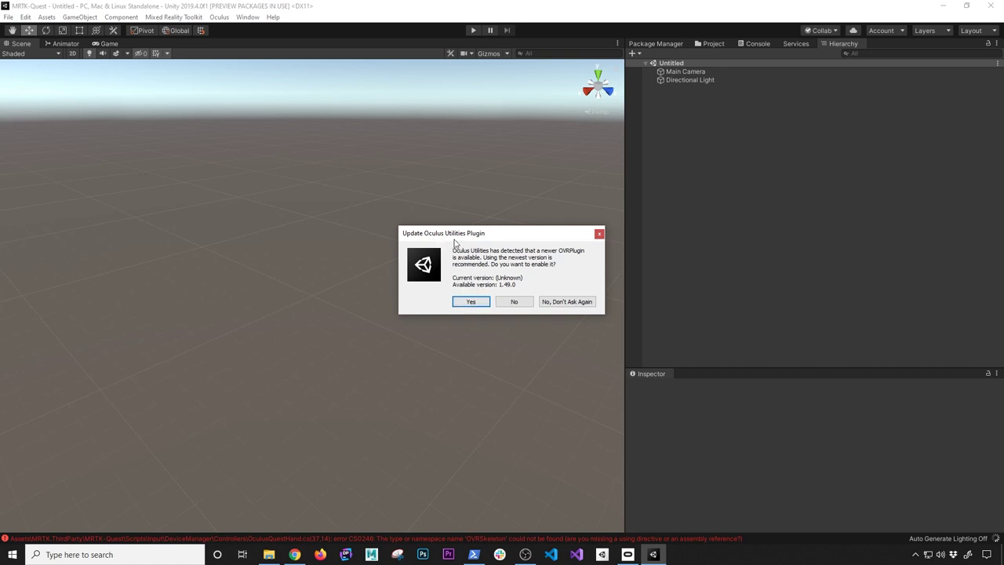
left_click(470, 300)
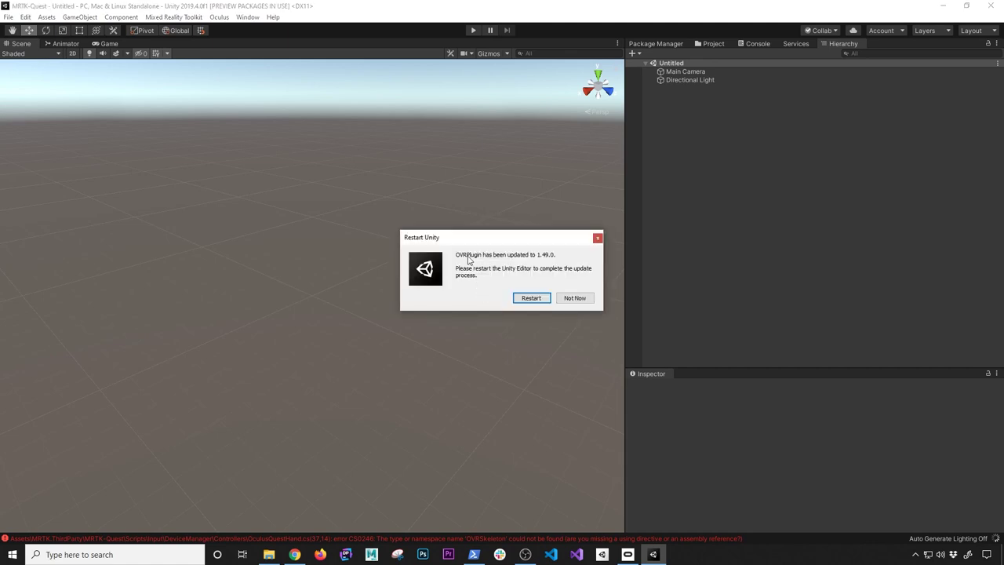
left_click(527, 298)
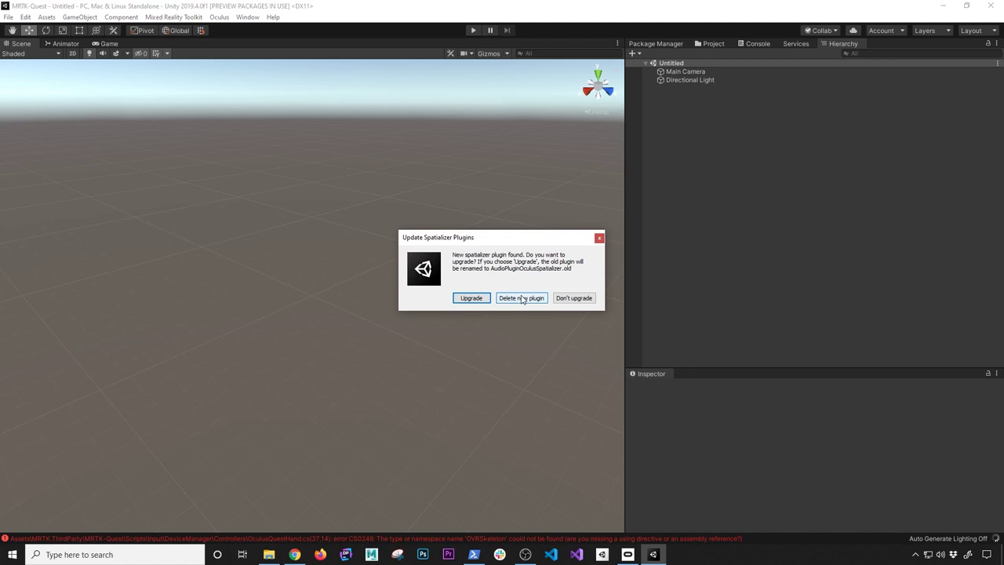
left_click(471, 299)
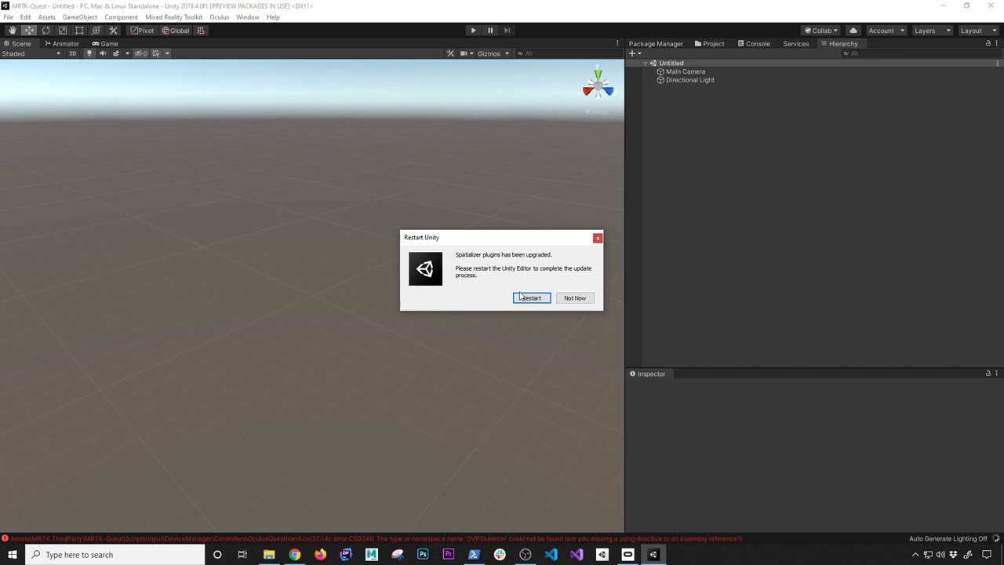
left_click(531, 298)
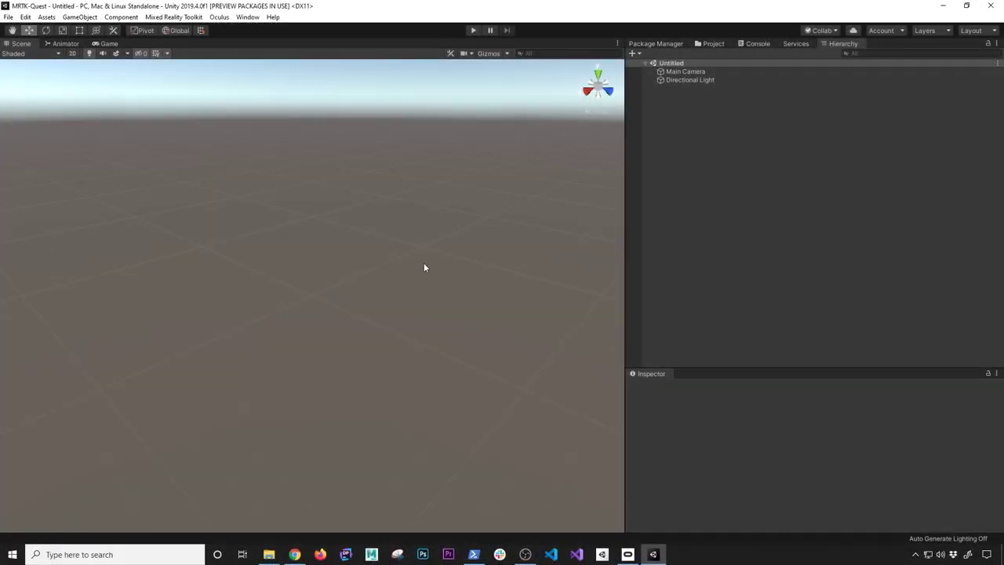
left_click(708, 44)
Widen the Project panels and browse the MixedRealityToolkit.Generated and MRTK folders.
left_click_drag(622, 93, 536, 98)
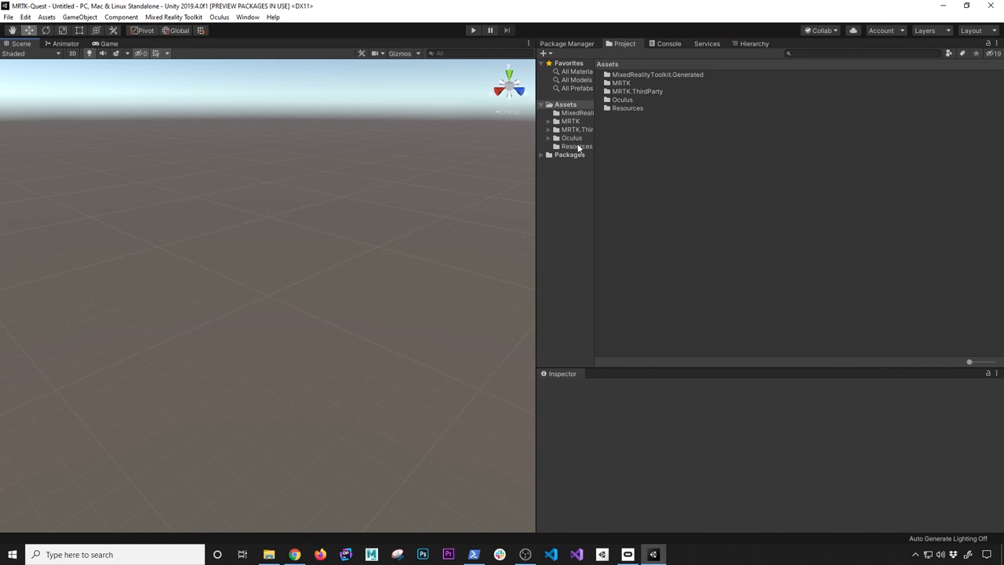
left_click_drag(593, 154, 670, 142)
left_click(596, 113)
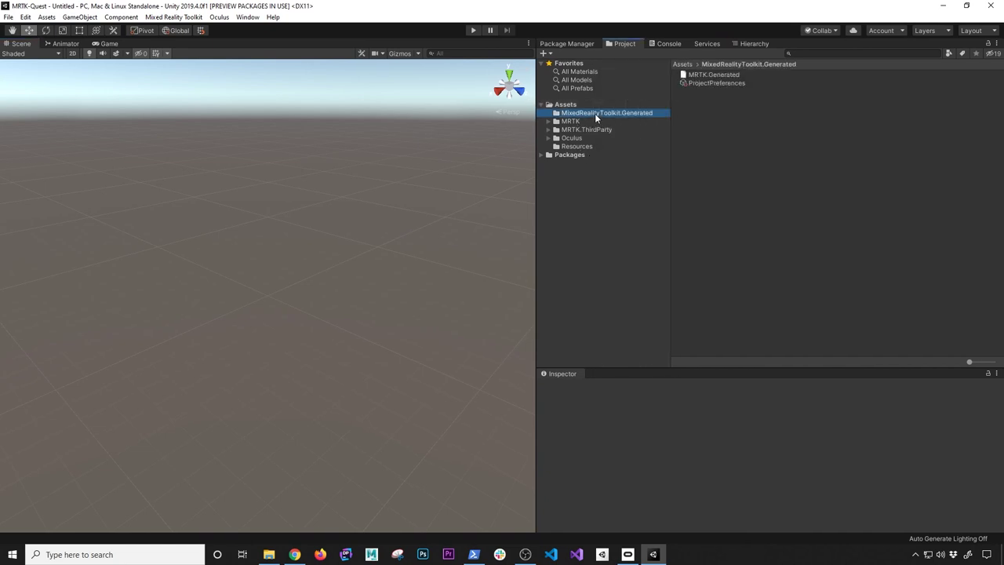
left_click(570, 124)
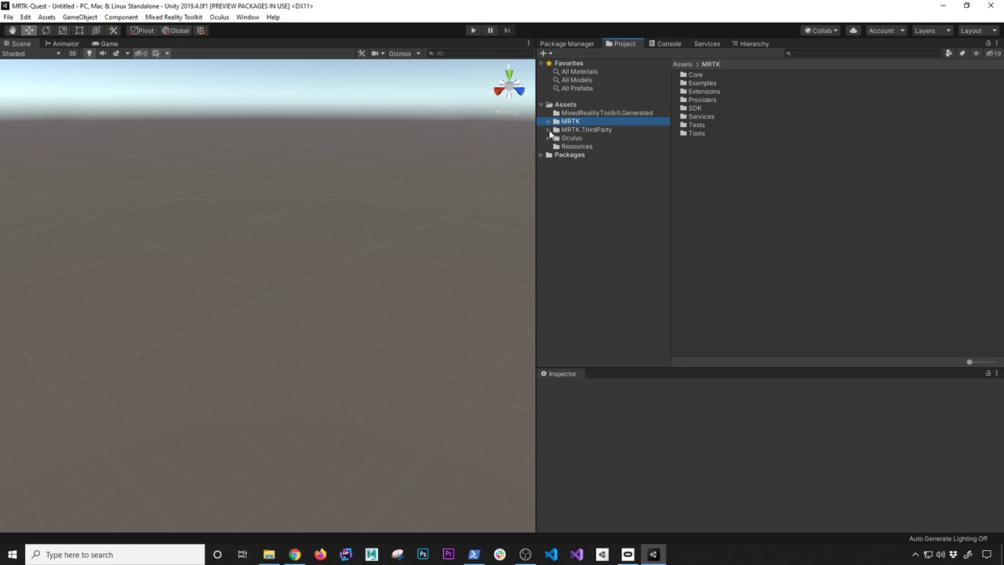
Navigate through MRTK.ThirdParty and MRTK-Quest into the MRTK-Quest.Examples Scenes folder and open MRTK-Quest_2.4.
left_click(548, 130)
left_click(569, 131)
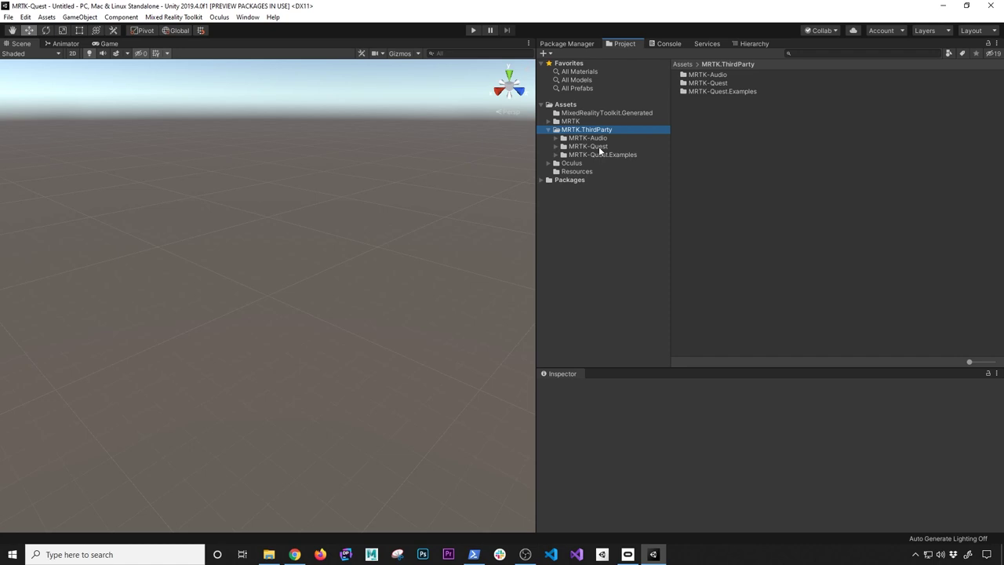
left_click(600, 149)
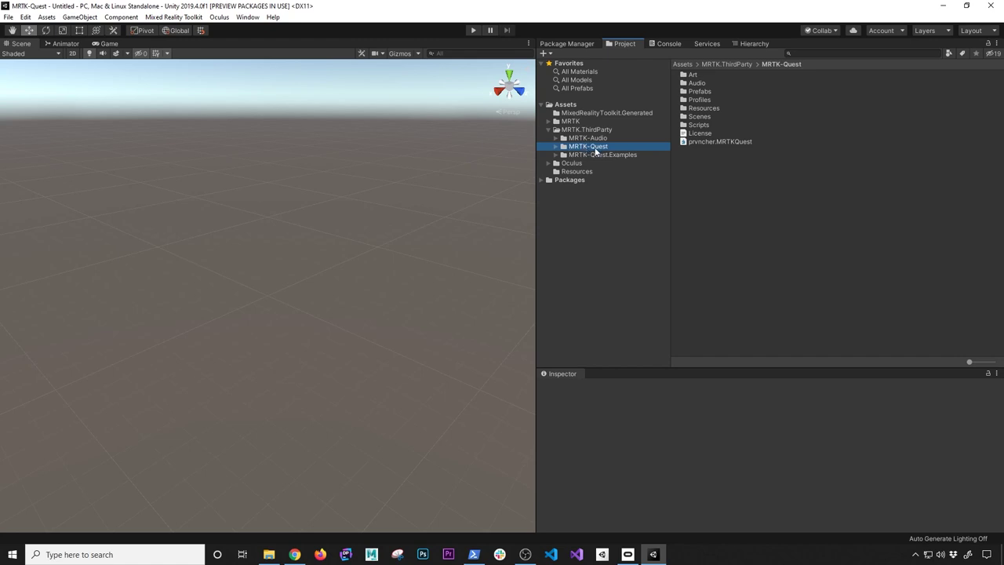
left_click(635, 156)
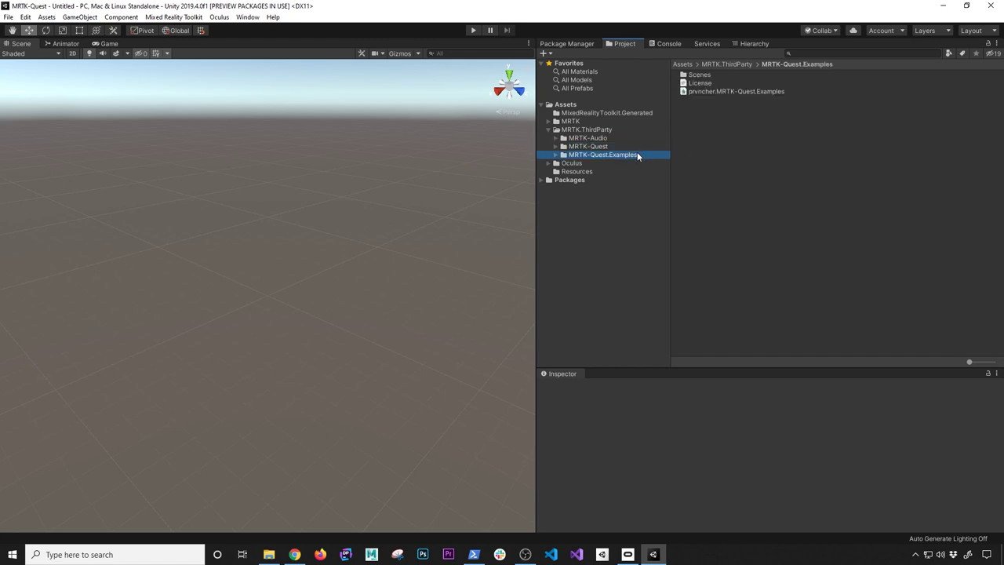
double_click(698, 76)
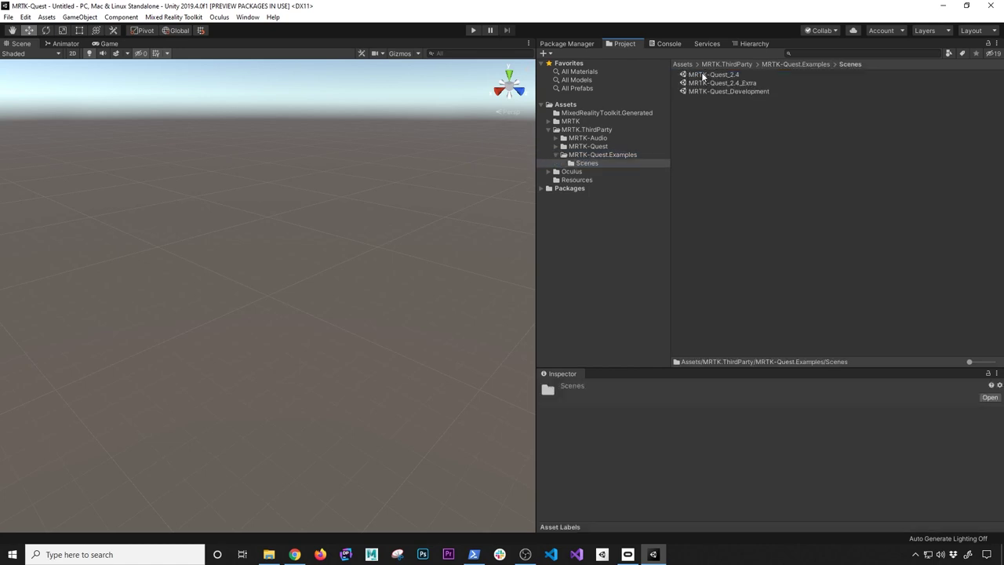
double_click(704, 75)
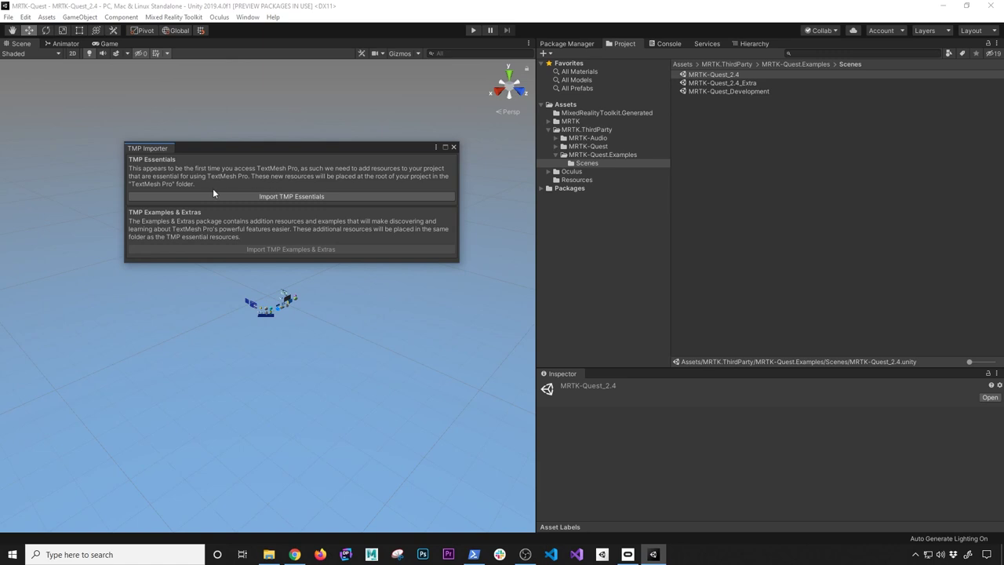
Import the TextMesh Pro essentials and dismiss the TMP Importer.
left_click_drag(224, 146, 227, 153)
left_click(264, 203)
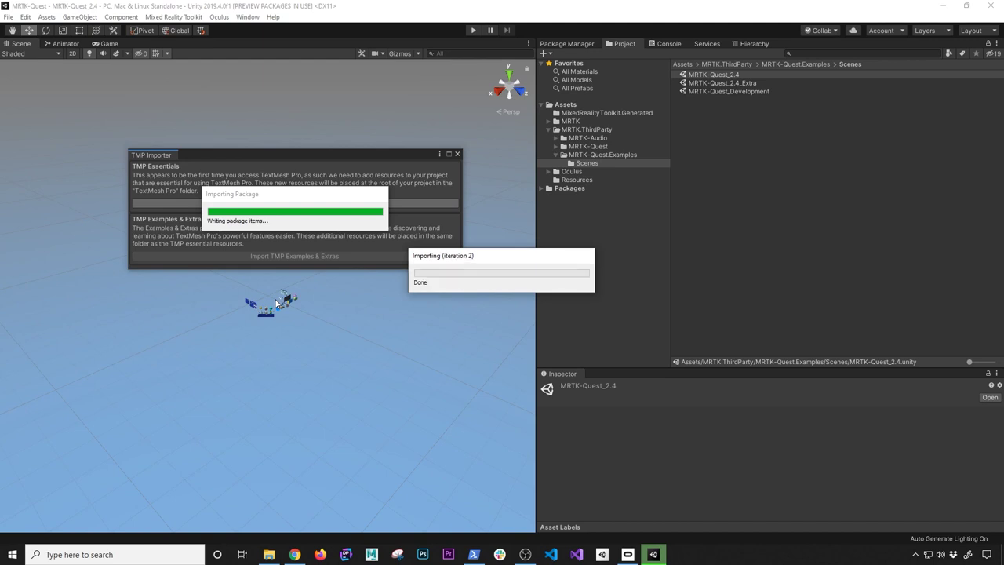
left_click(458, 154)
Orbit and zoom the Scene view to look over the piano, mugs and slates.
scroll(372, 229, "up", 5)
left_click_drag(351, 257, 337, 341, "alt")
scroll(408, 373, "up", 5)
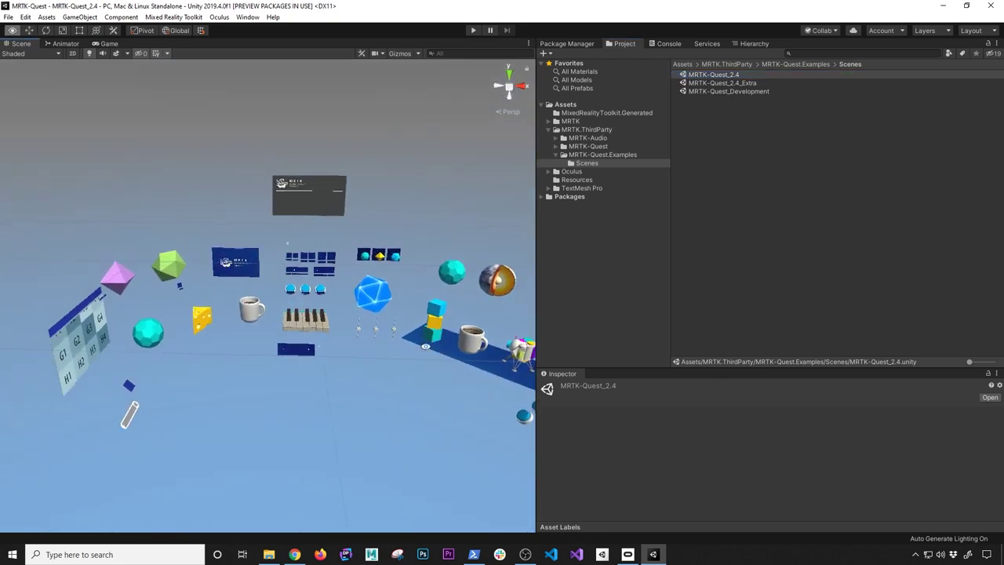
scroll(368, 334, "up", 5)
scroll(368, 334, "down", 5)
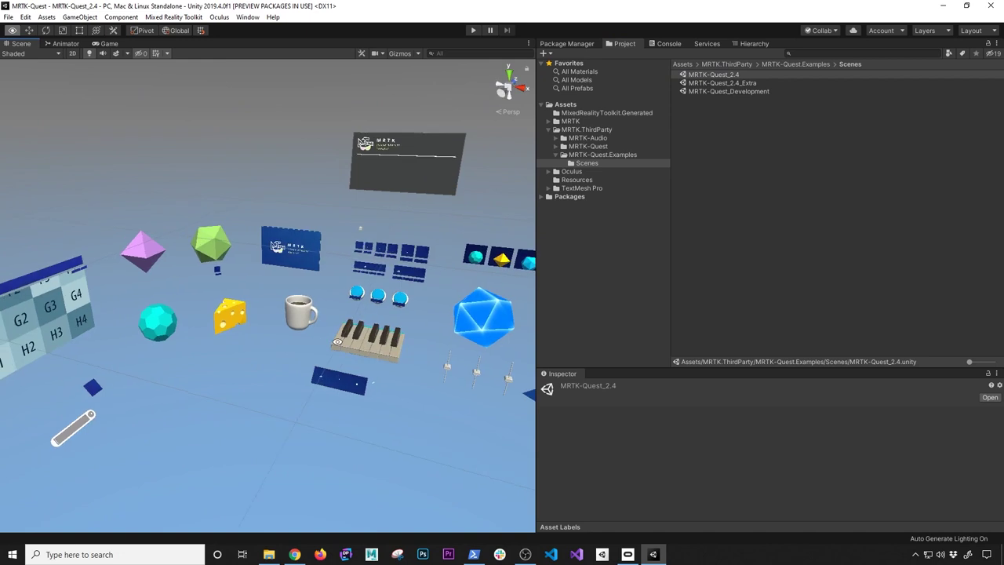
scroll(337, 342, "up", 3)
scroll(329, 349, "up", 3)
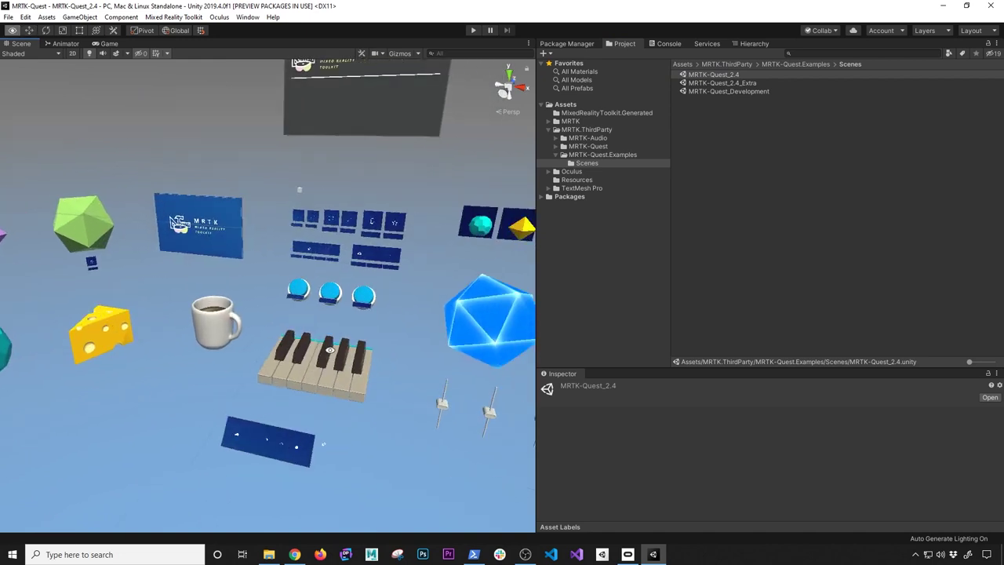
left_click_drag(329, 349, 443, 350, "alt")
scroll(444, 350, "down", 10)
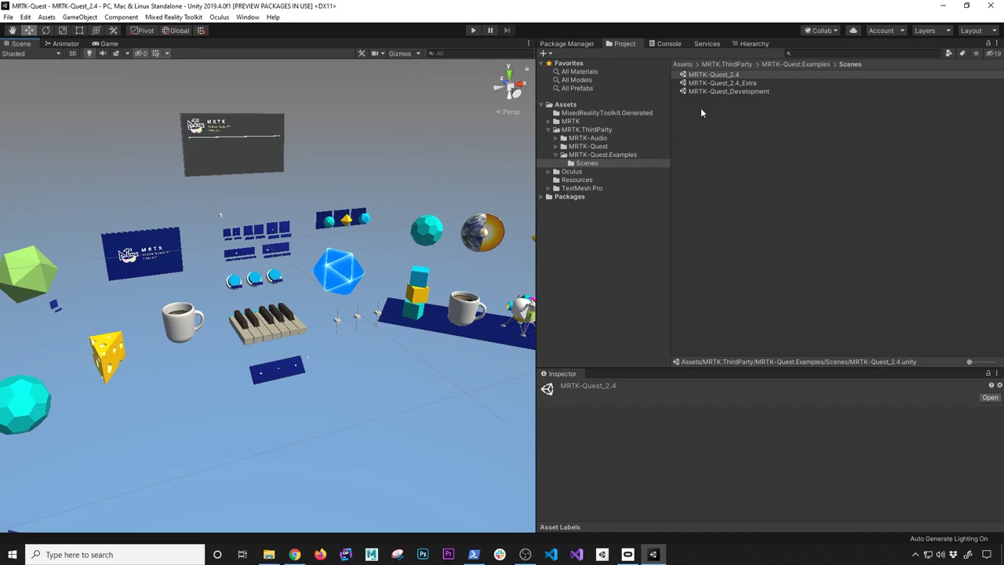
left_click(727, 85)
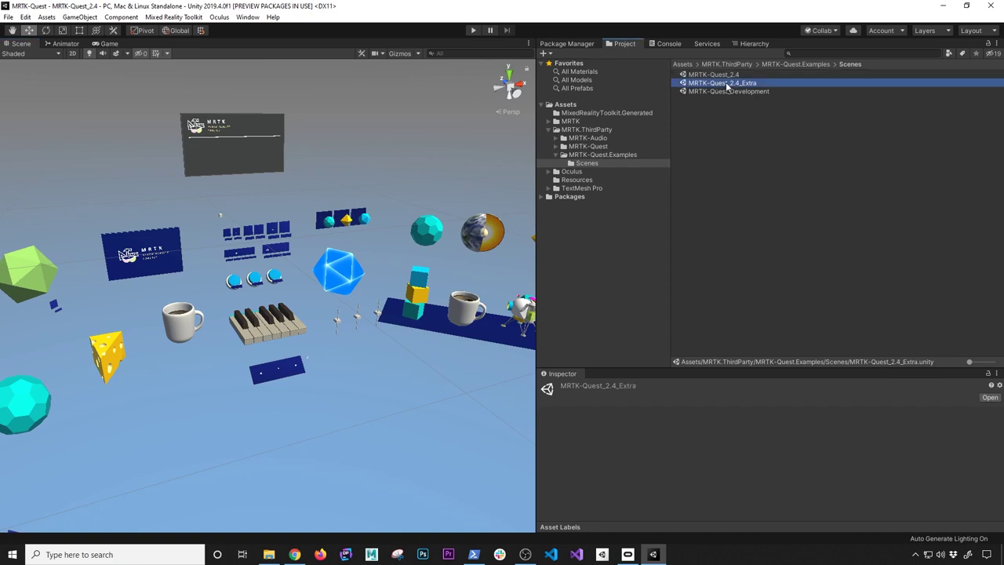
Open the MRTK-Quest_2.4_Extra scene and orbit around its hand coach examples.
double_click(727, 84)
left_click_drag(408, 228, 267, 303, "alt")
scroll(302, 304, "up", 6)
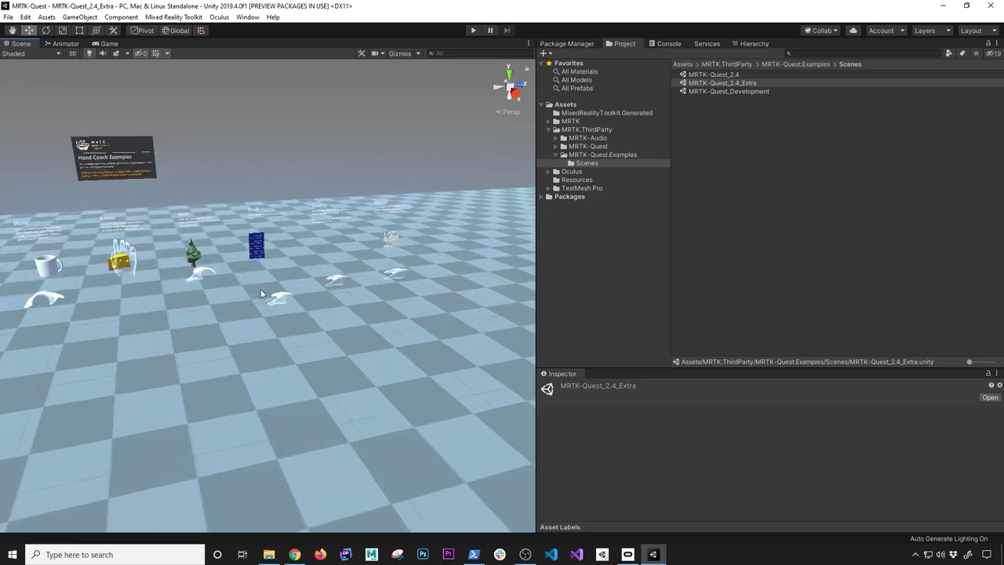
left_click_drag(277, 292, 305, 315, "alt")
scroll(305, 314, "up", 3)
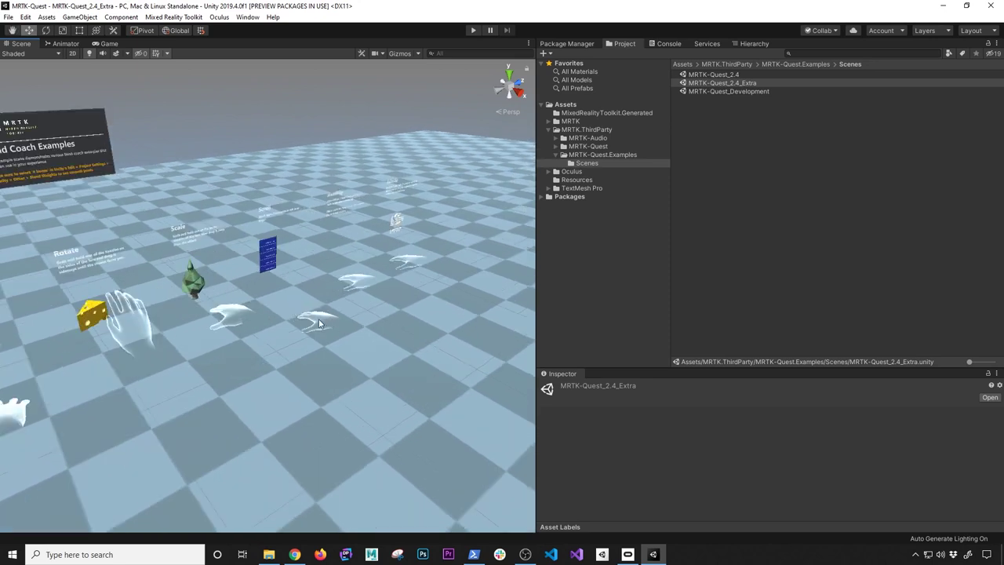
scroll(432, 262, "down", 3)
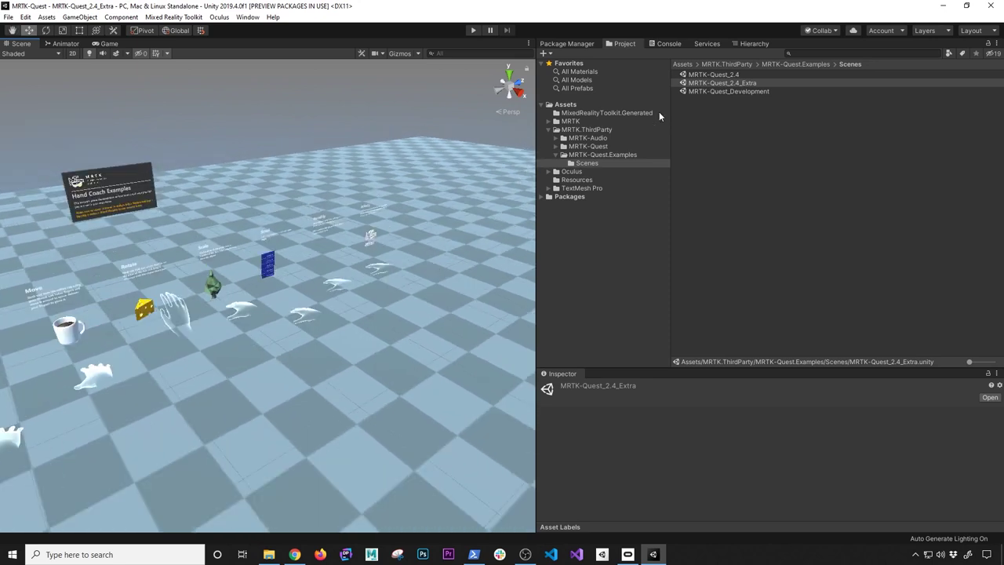
Open the MRTK-Quest_Development scene and orbit its panels, shapes and slates.
double_click(709, 91)
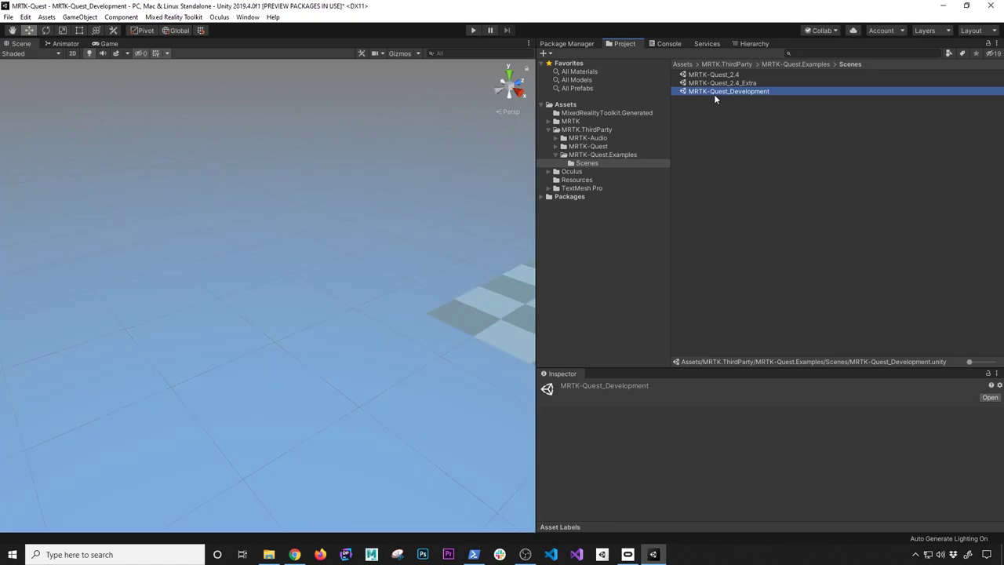
scroll(467, 179, "down", 5)
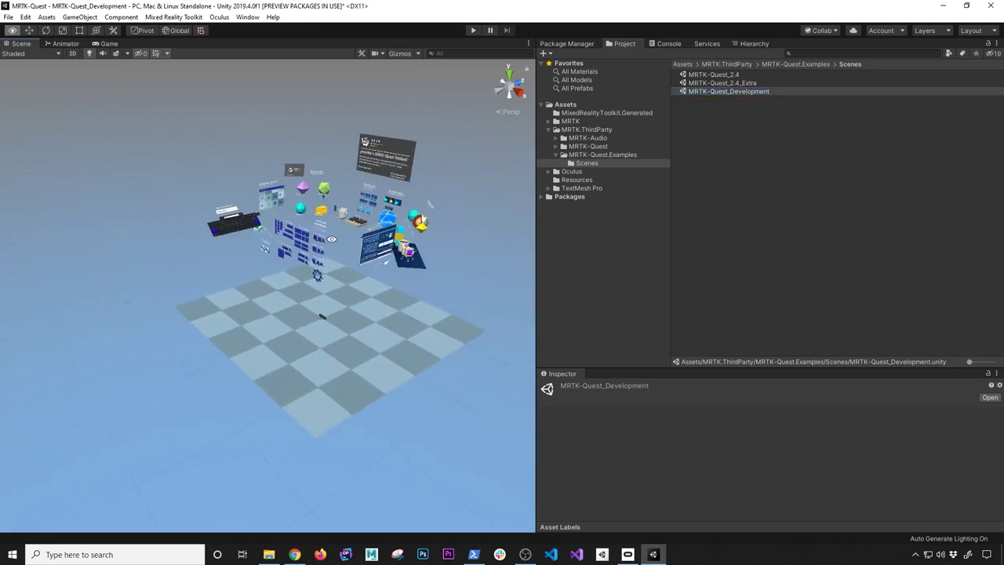
left_click_drag(322, 316, 146, 261, "alt")
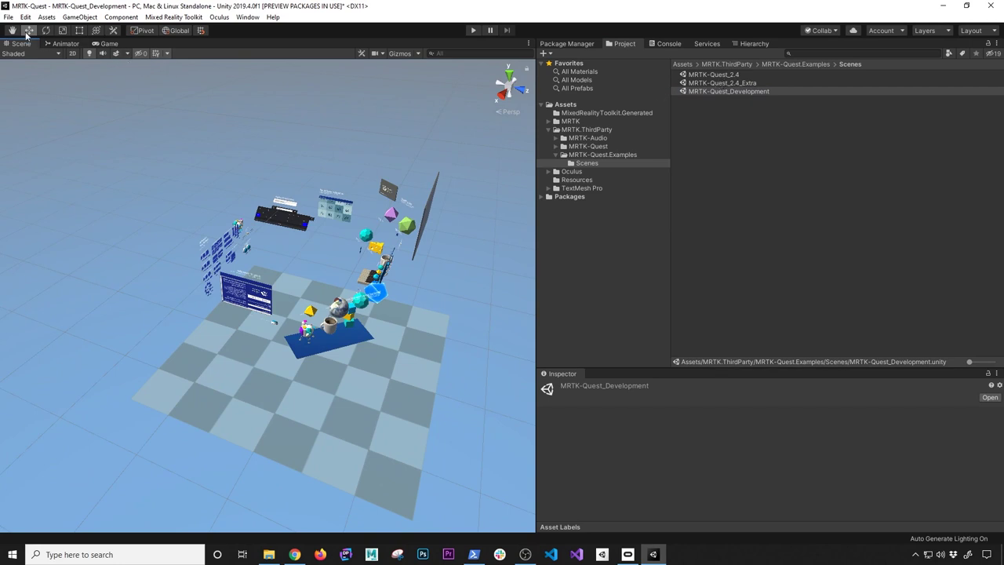
left_click(10, 18)
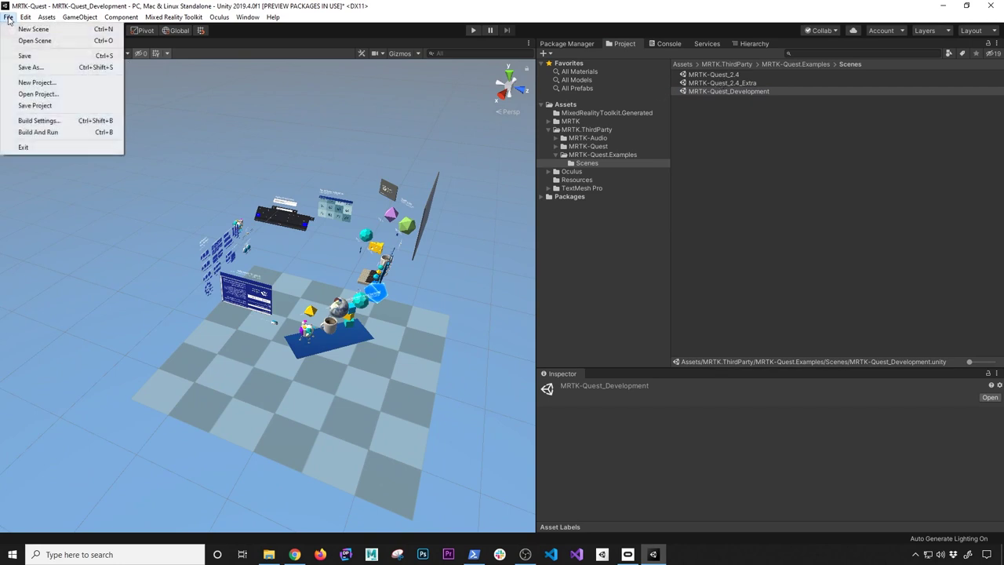
Show Android platform options in Build Settings and check the Quest's status in the Oculus app.
left_click(47, 121)
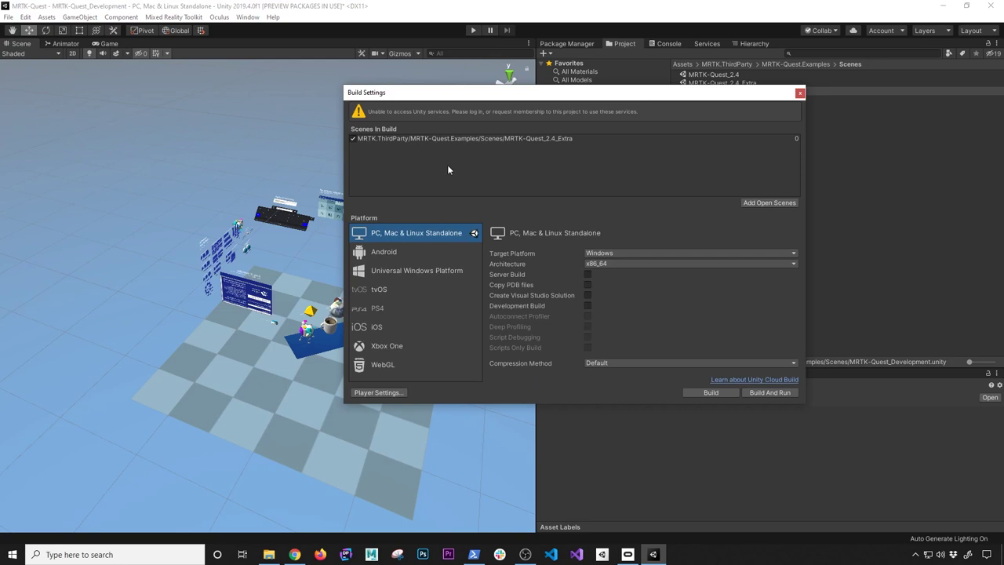
left_click(385, 252)
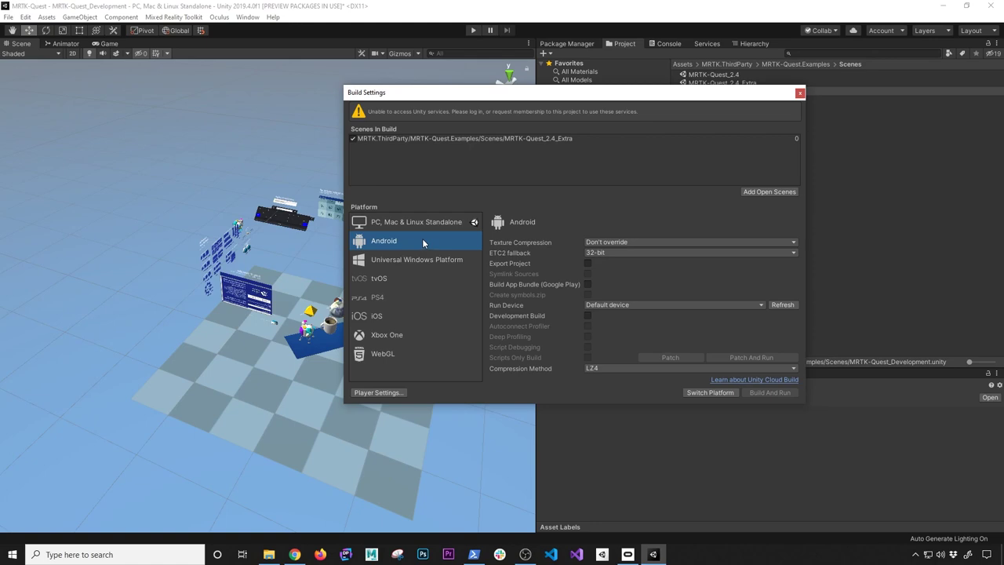
left_click(628, 553)
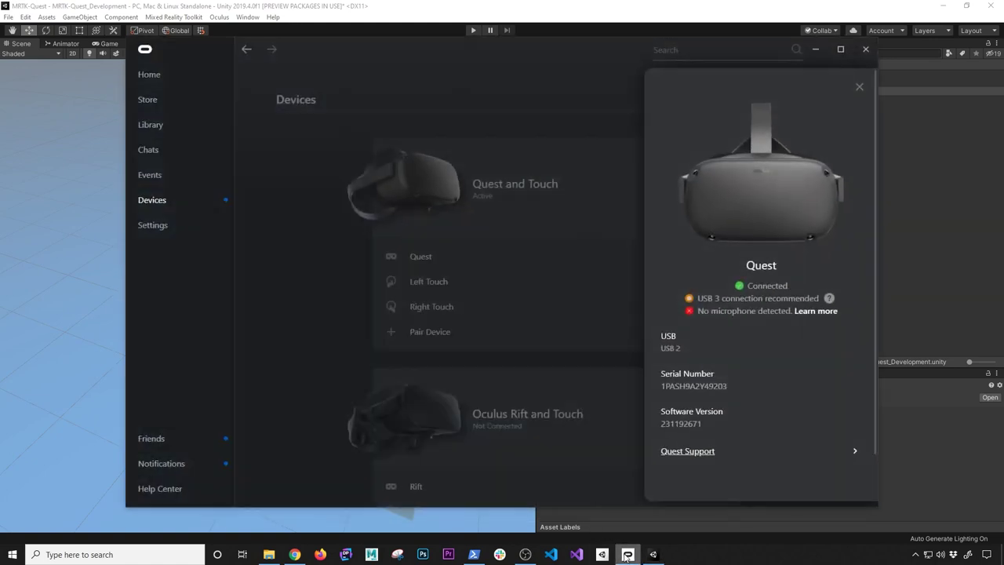
Hide the Oculus app and bring up Unity Hub's installed Unity versions.
left_click(628, 553)
left_click(602, 554)
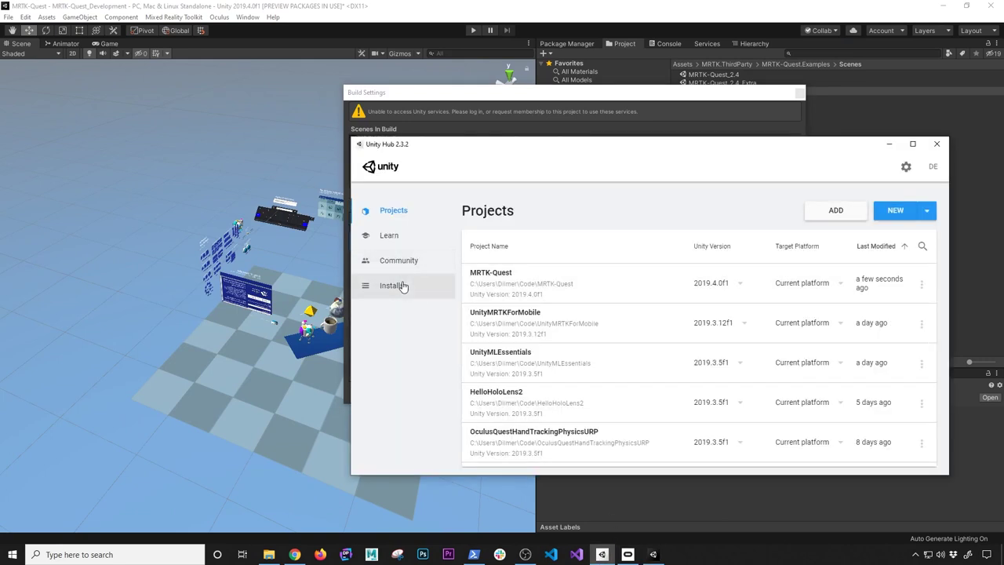
left_click(396, 285)
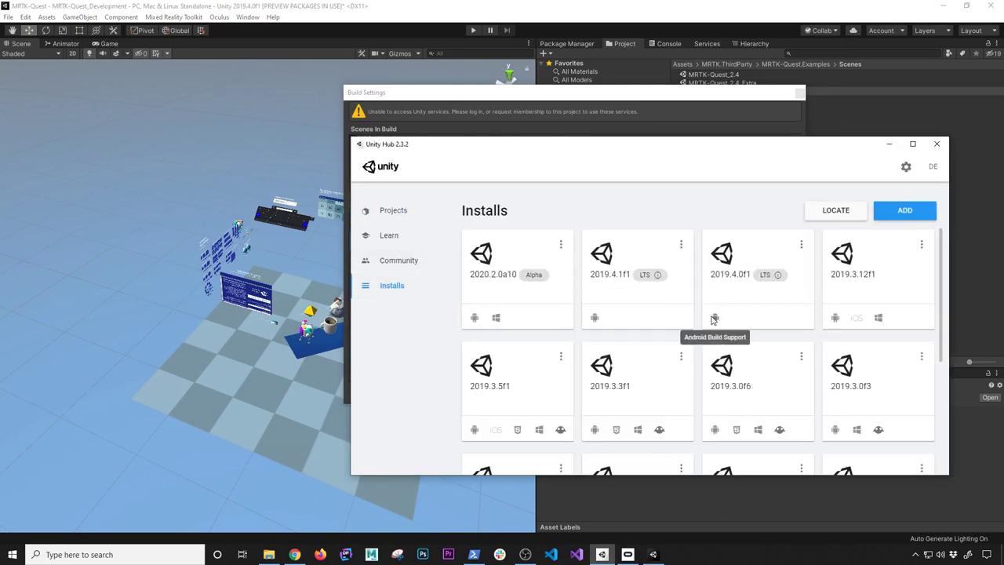
Check 2019.4.0f1's Add Modules list shows Android SDK & NDK Tools and OpenJDK installed, then close Unity Hub.
left_click(800, 244)
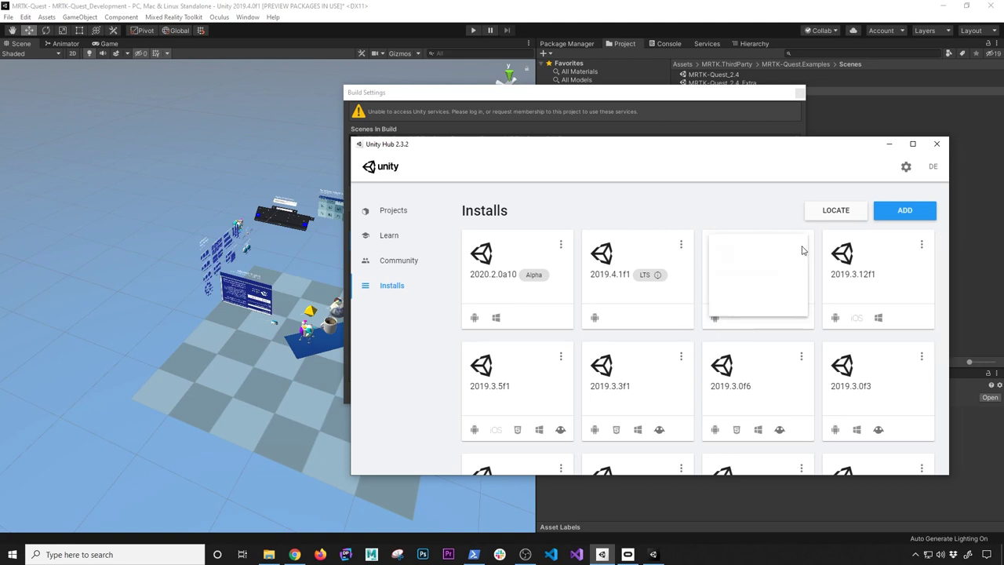
left_click(796, 251)
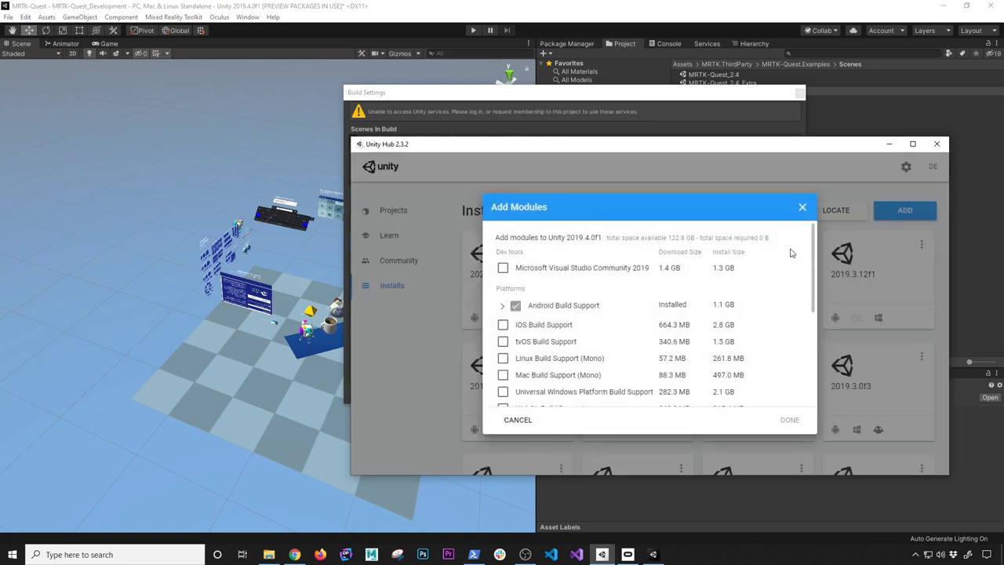
left_click(503, 306)
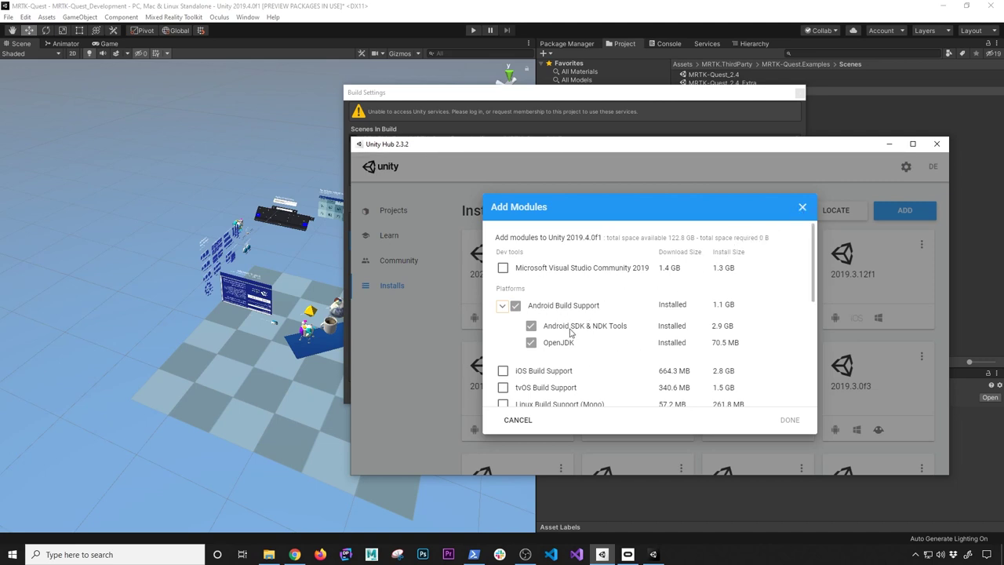
left_click(803, 207)
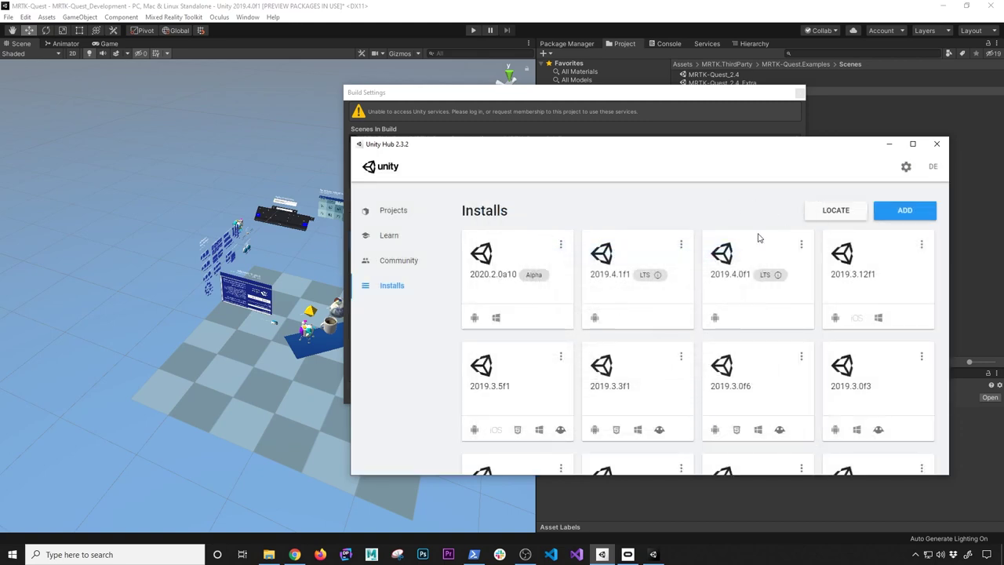
left_click(937, 144)
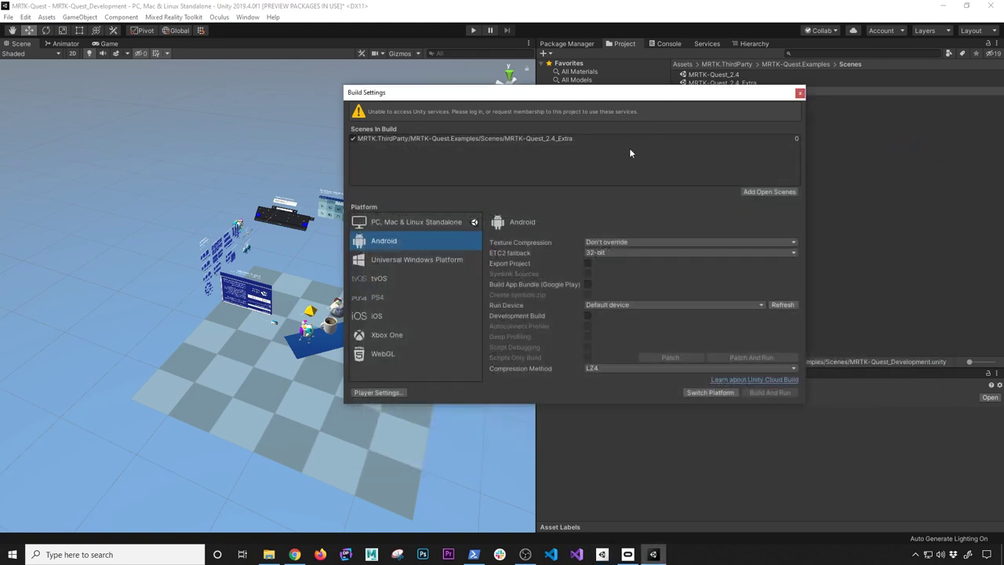
Select PC, Mac & Linux Standalone in Build Settings, then close the window.
left_click(388, 224)
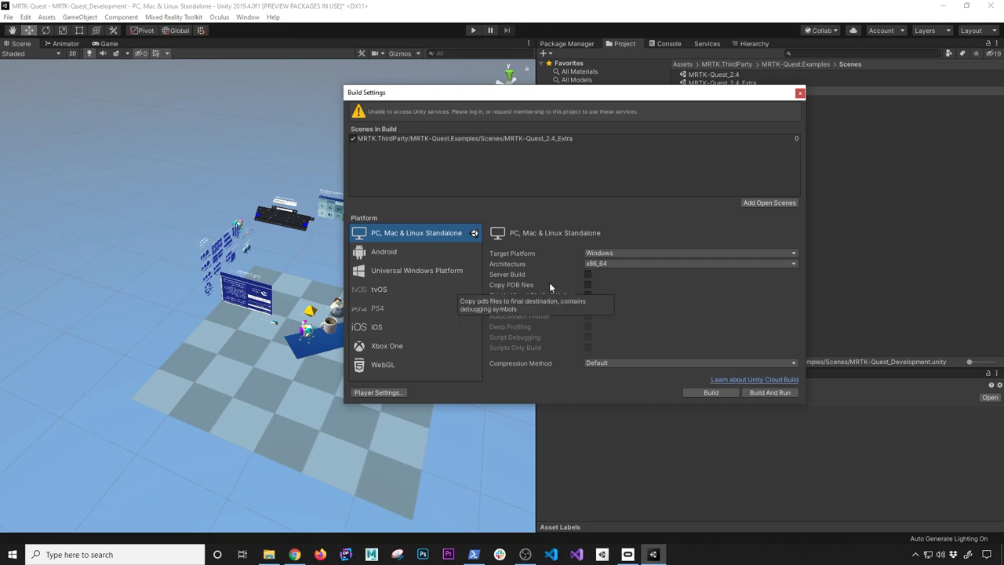
left_click(799, 93)
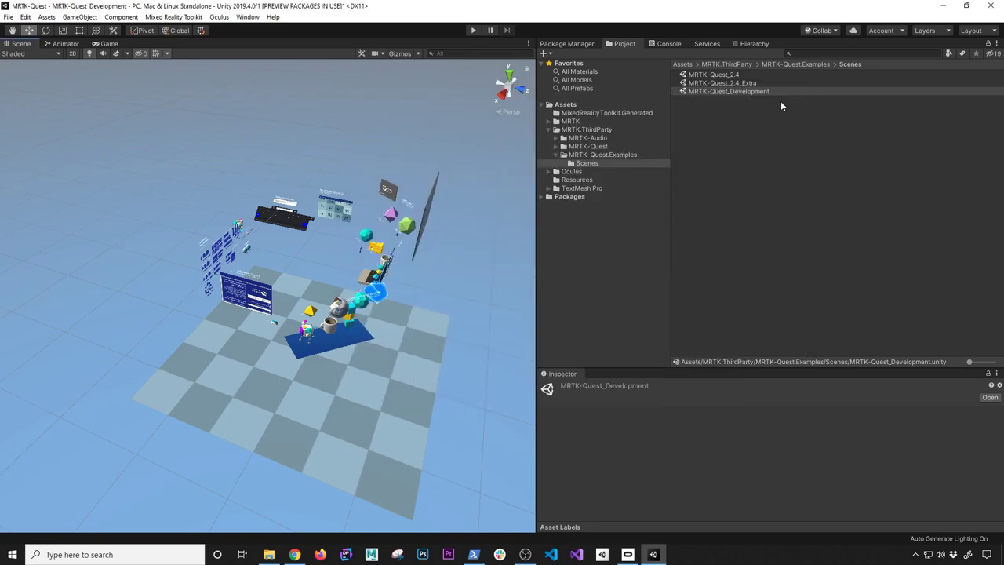